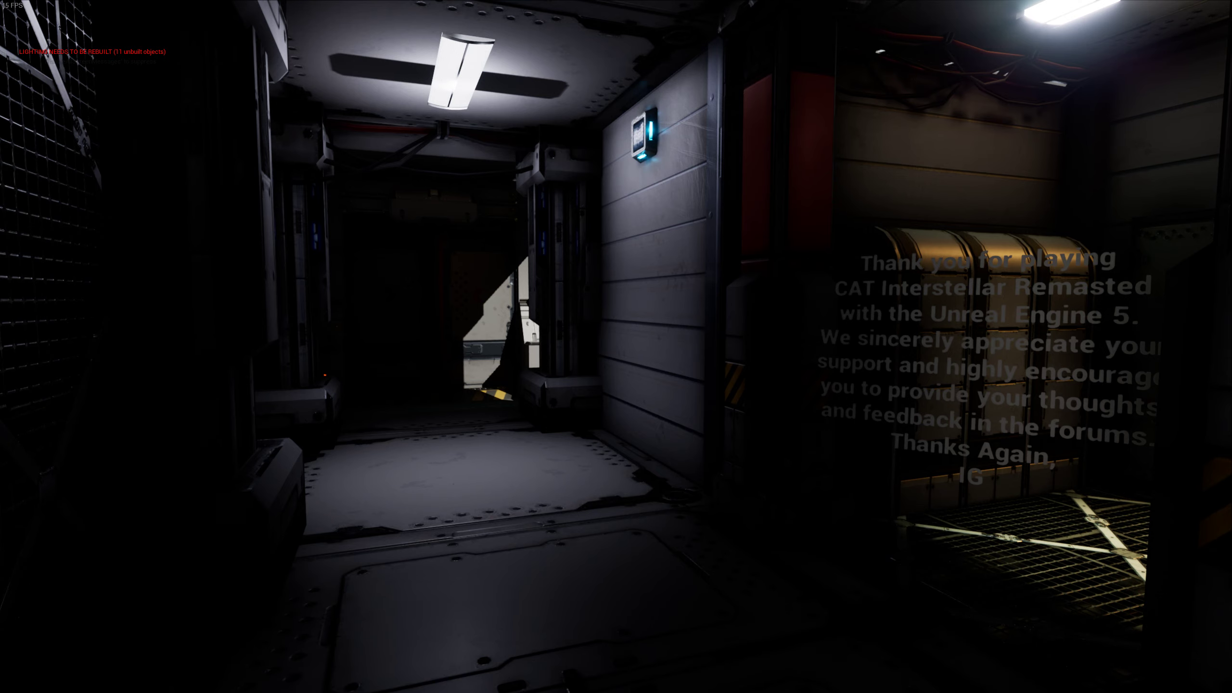
Step: Walk forward down the dim starting corridor beside the mesh wall
key(w)
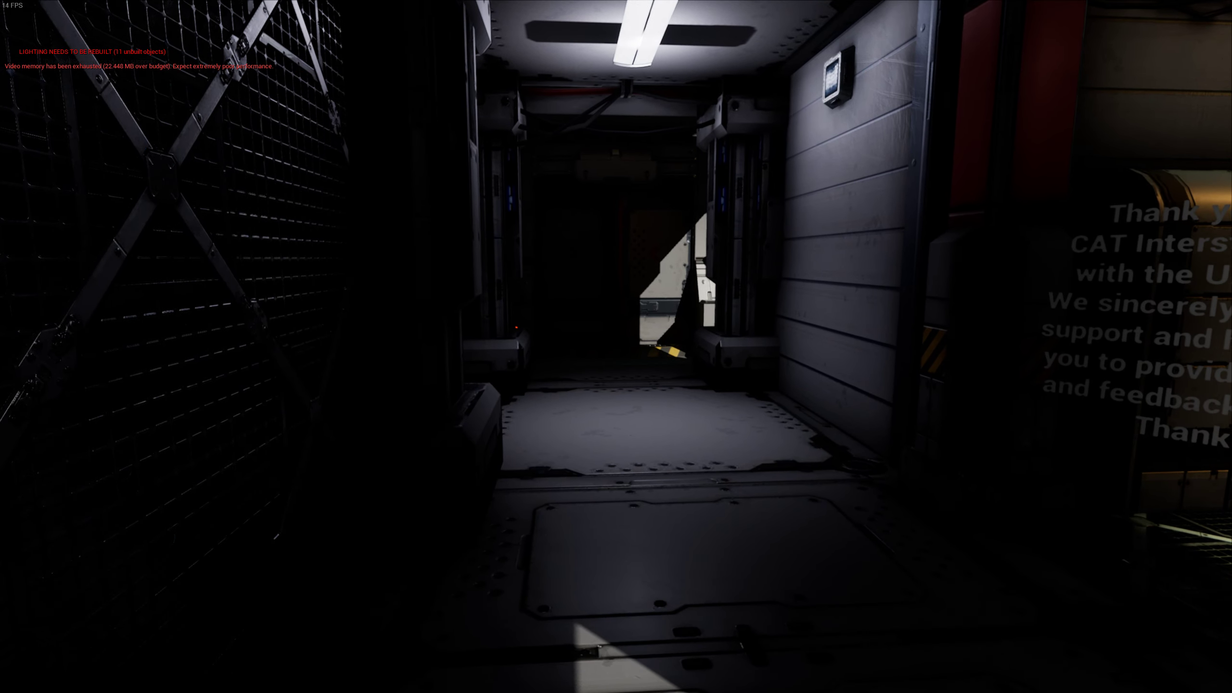
key(w)
key(w)
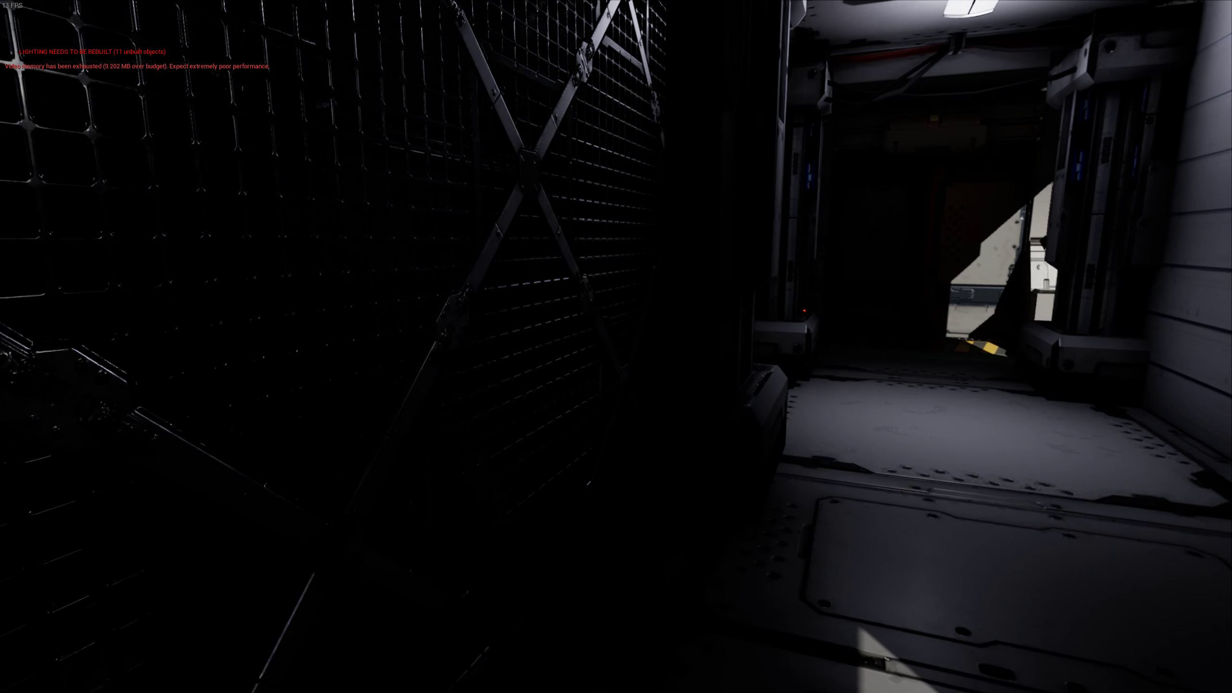
key(w)
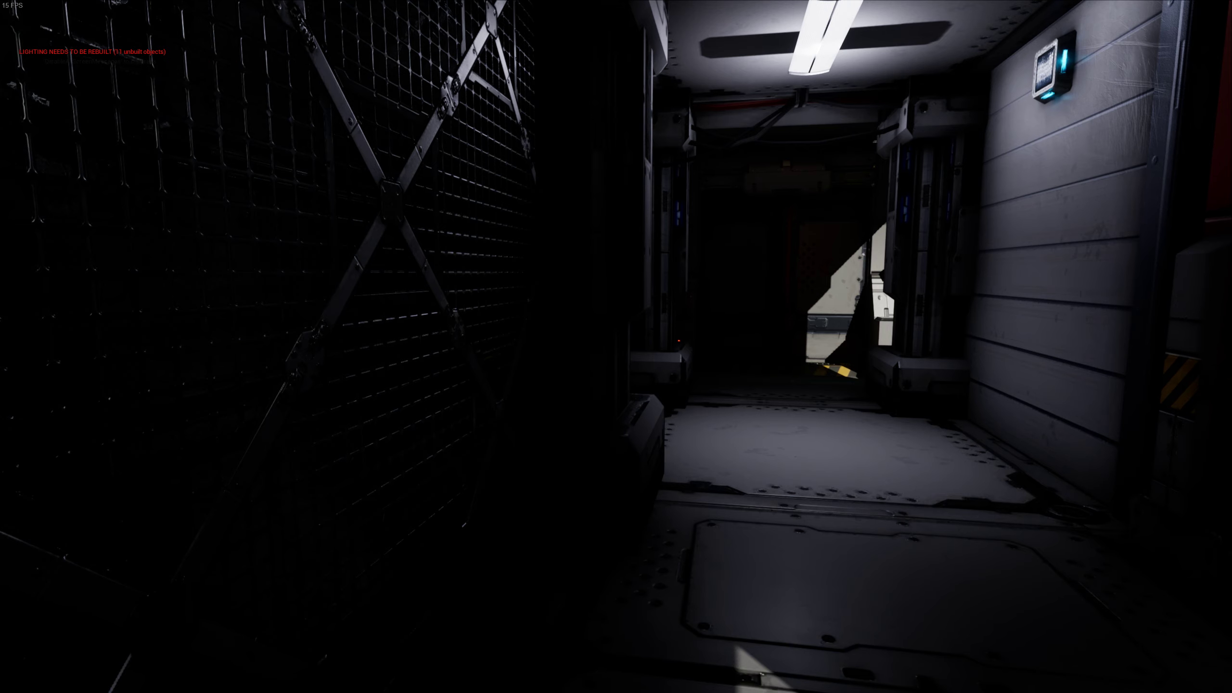
key(w)
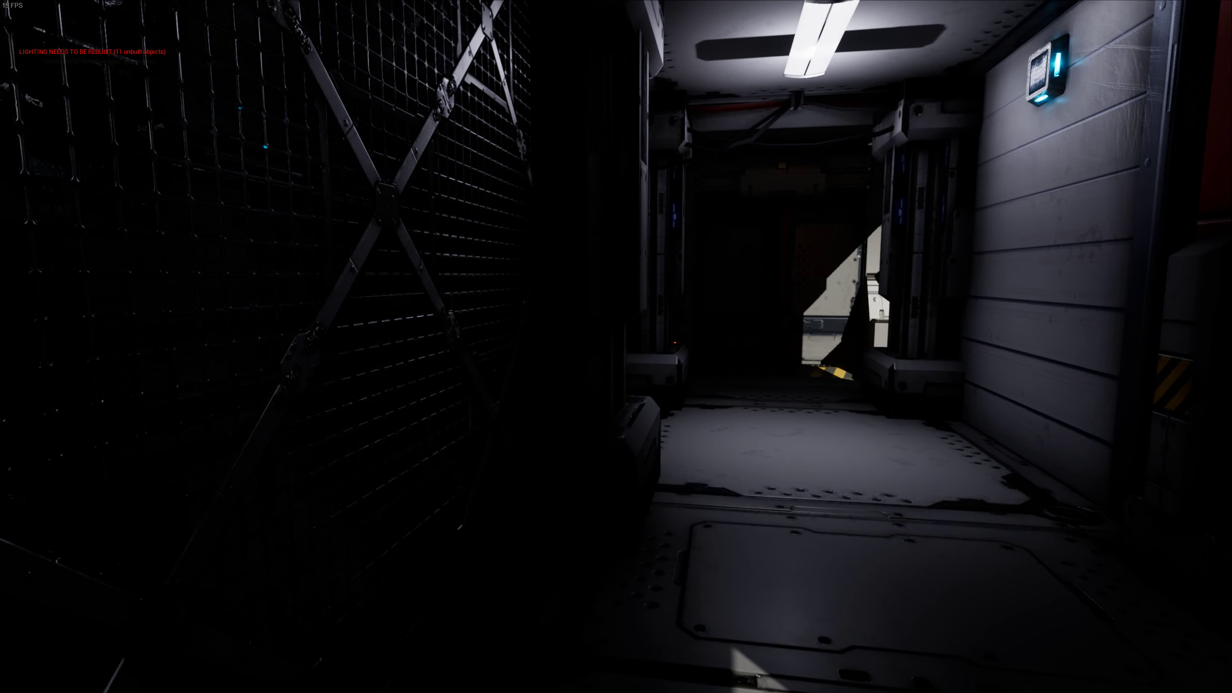
key(w)
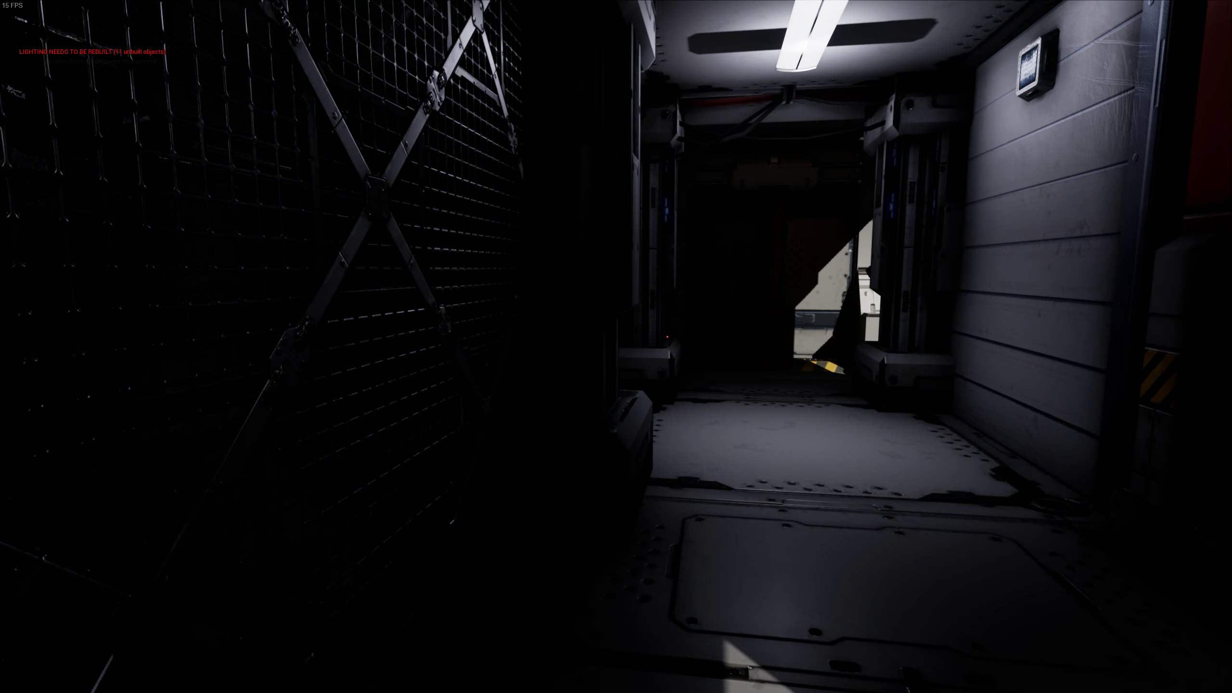
Step: Sidestep past the thank-you message, then pass through the end doorway to overlook the CARGO/DEPARTURES hall
key(d)
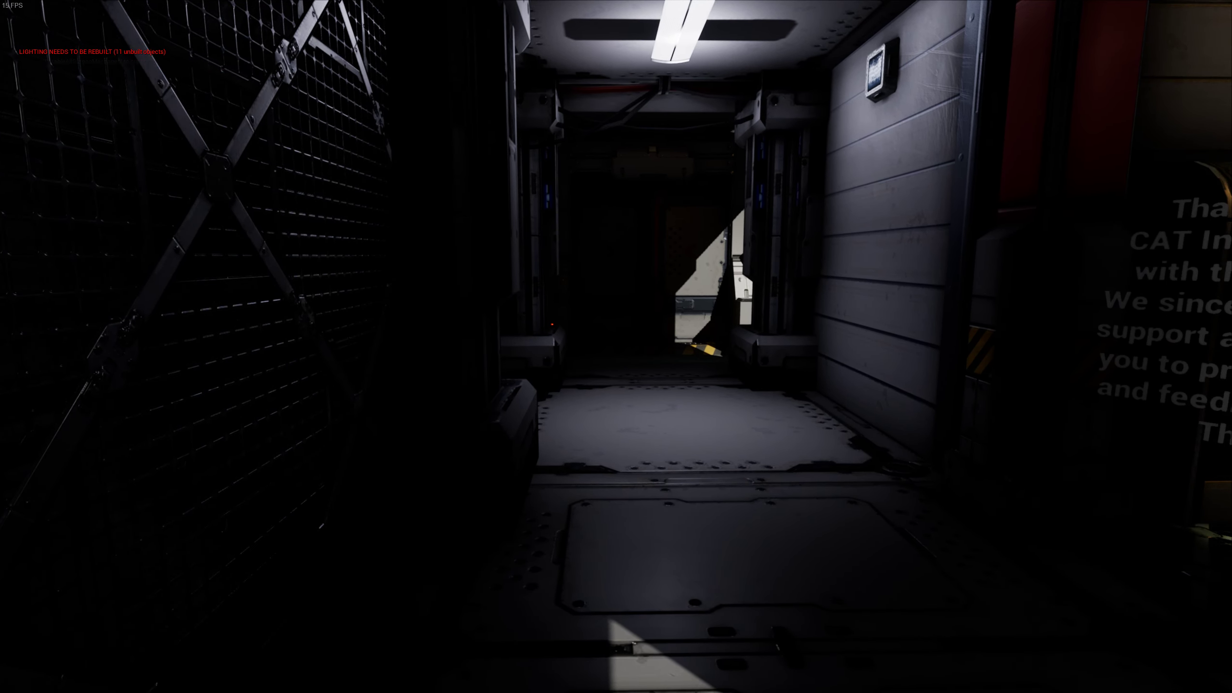
key(w)
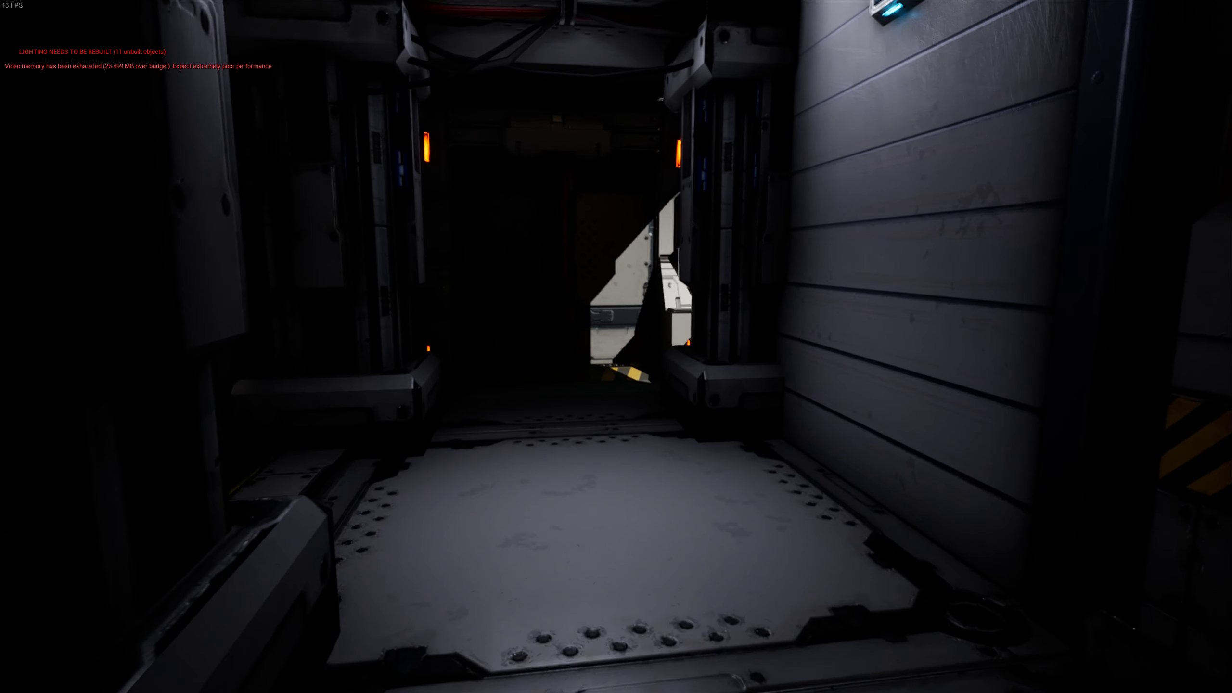
key(w)
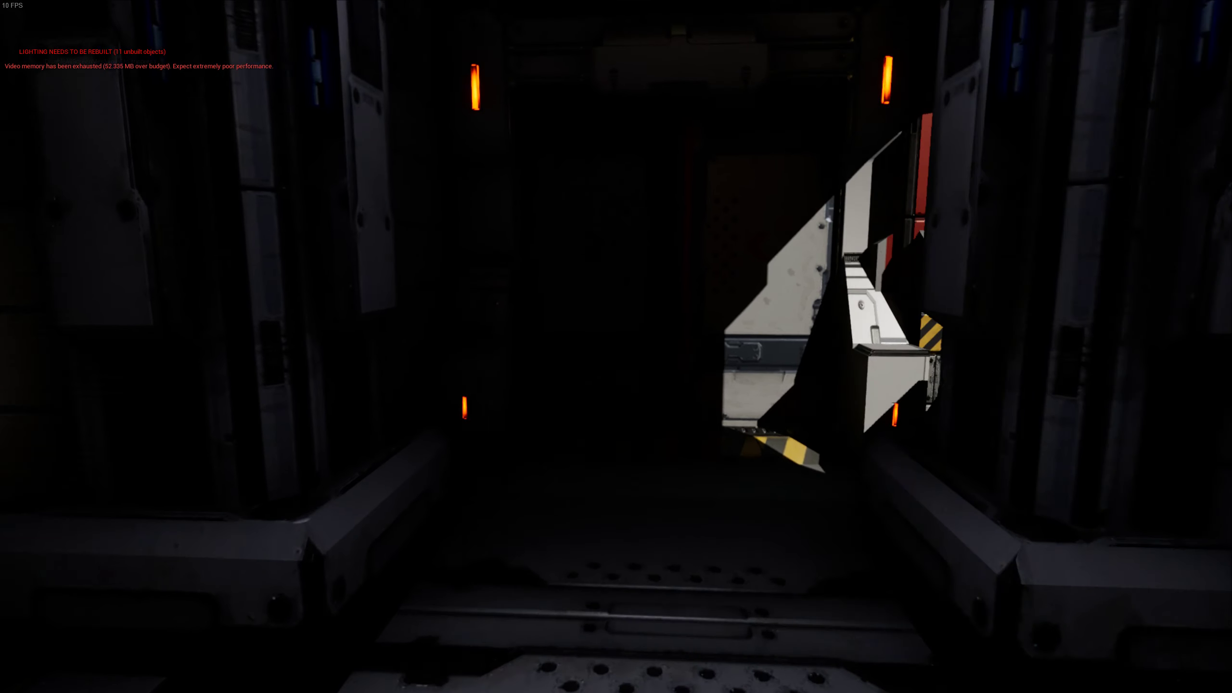
key(w)
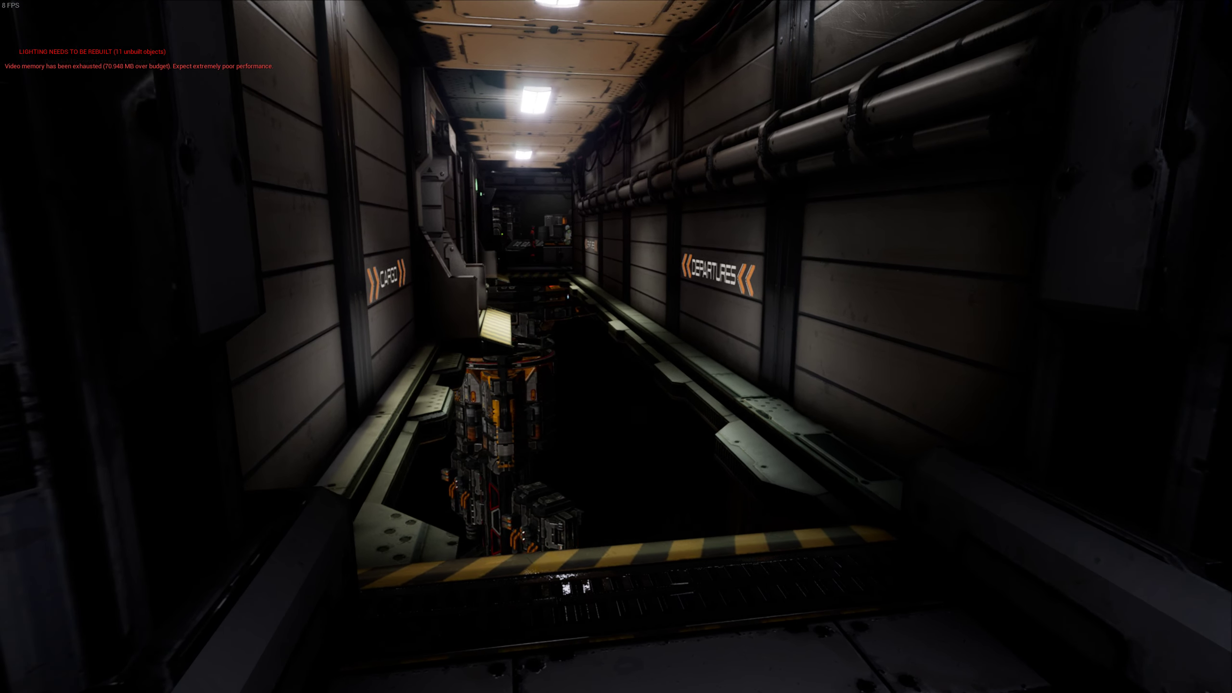
Step: Move along the ledge and around the corner pillar toward the DEPARTURES wall
key(w)
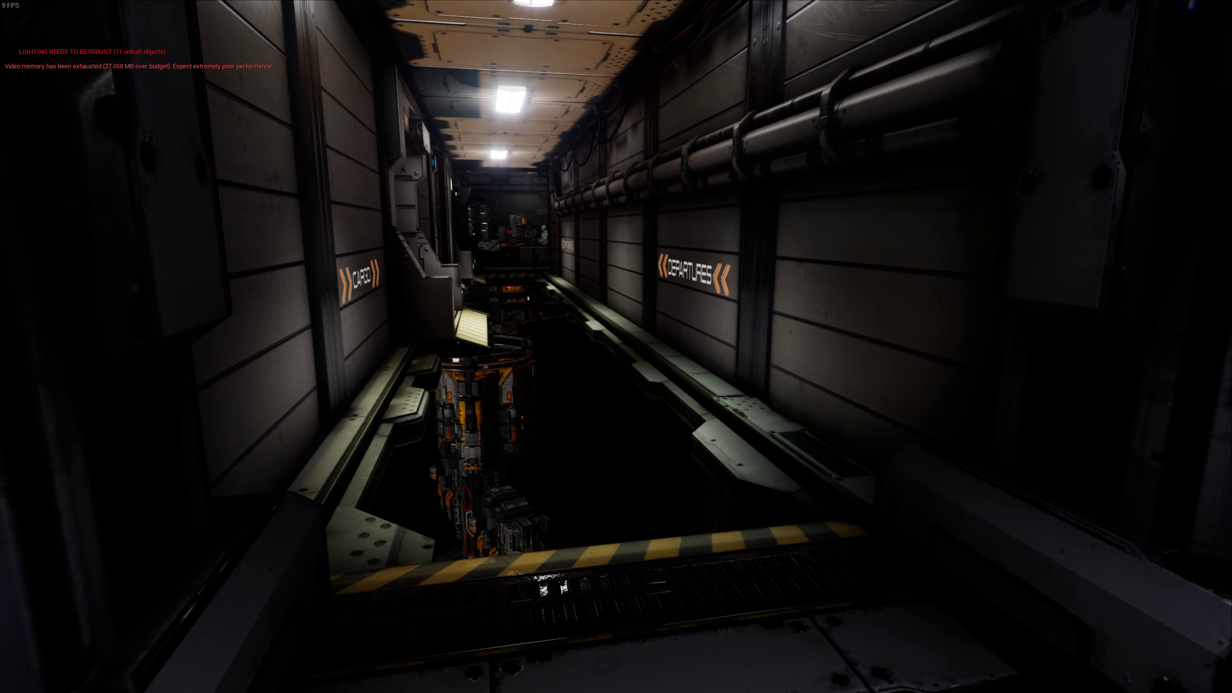
key(w)
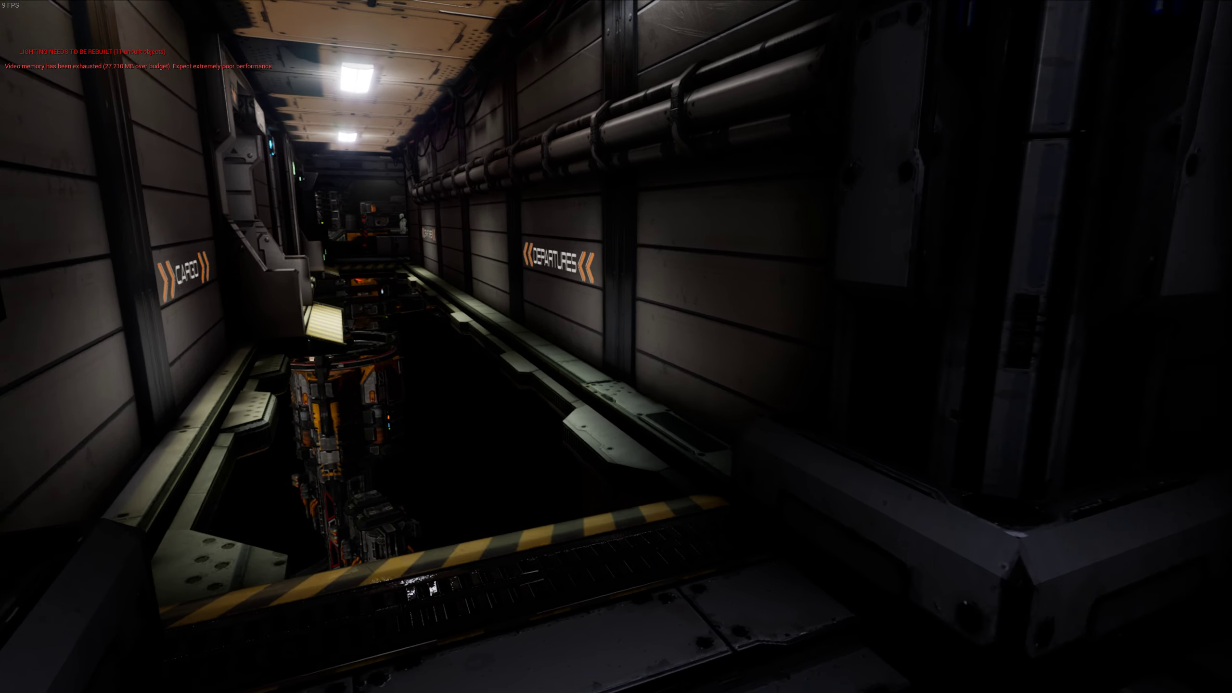
key(w)
key(w)
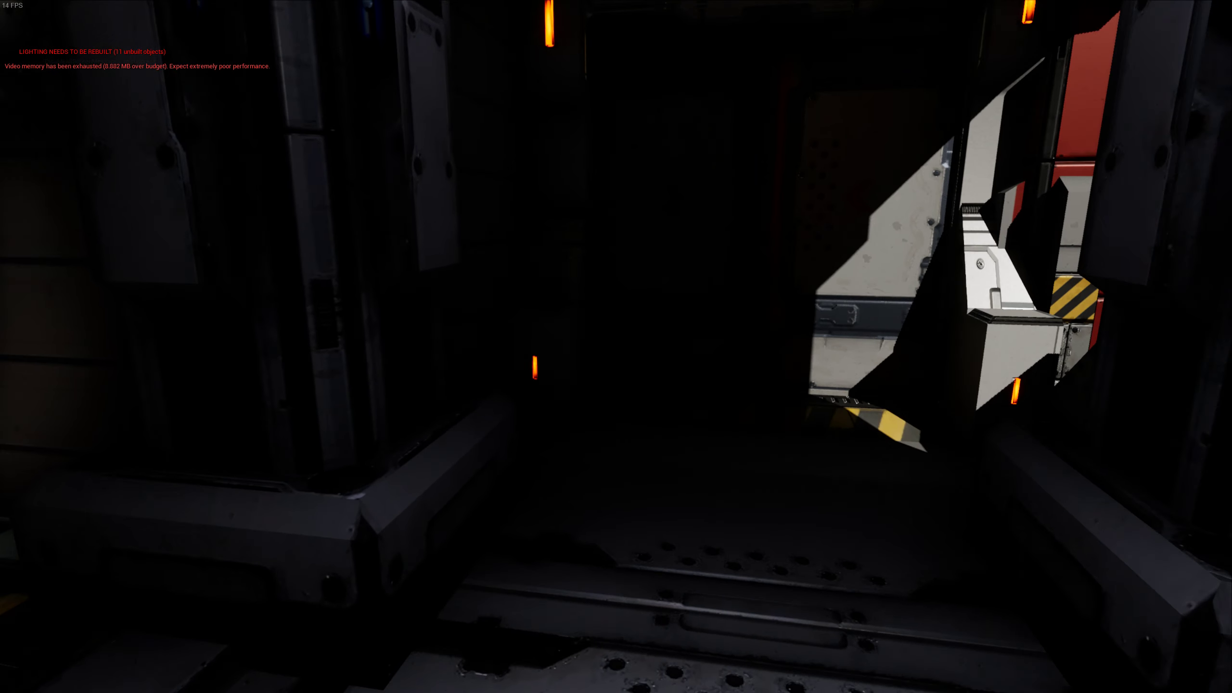
key(w)
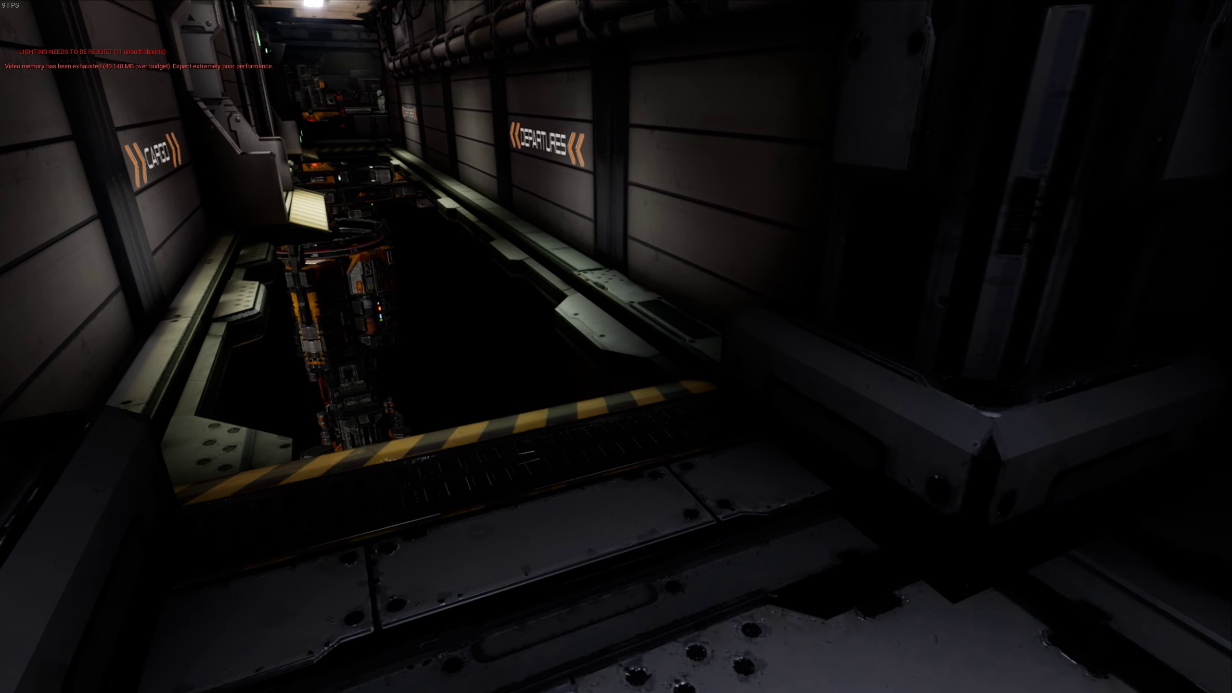
key(w)
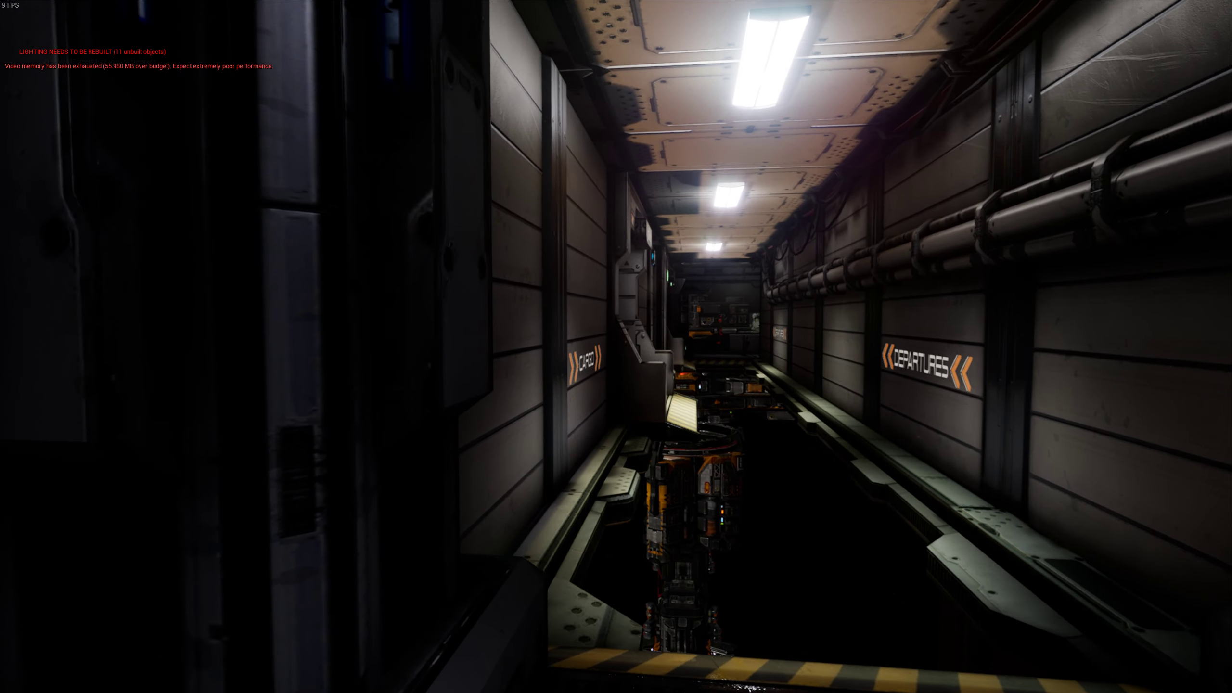
Step: Glance at the grated side passage, then walk down the DEPARTURES corridor
key(w)
key(w)
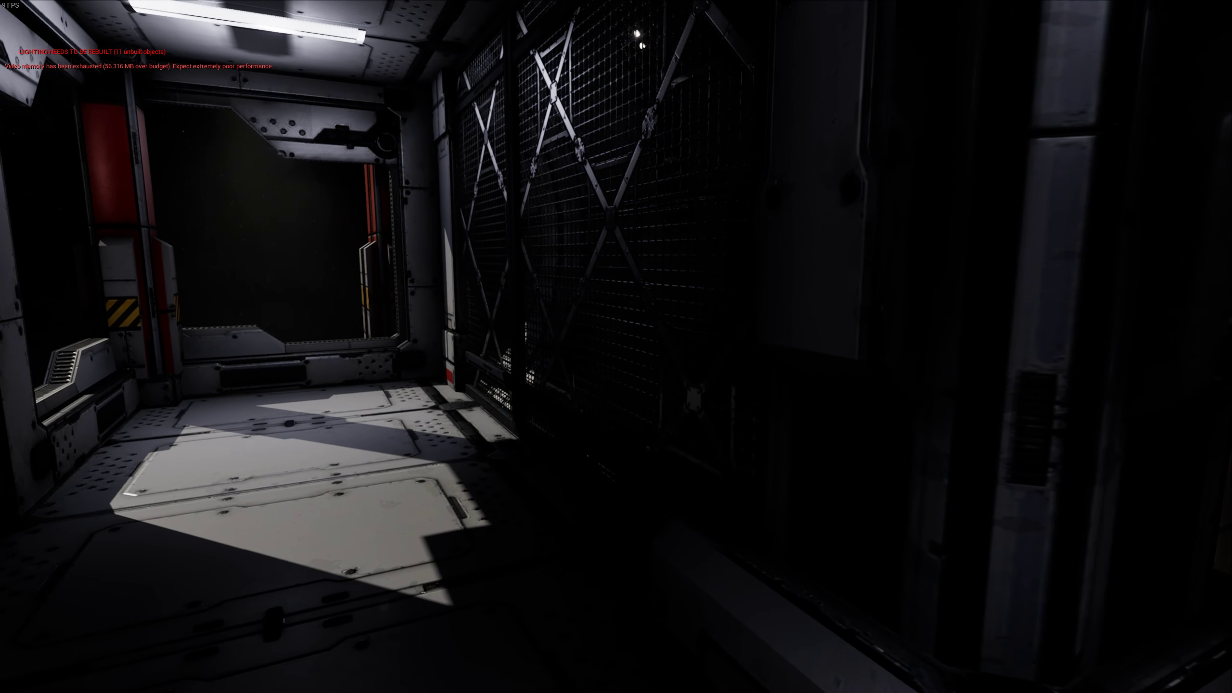
key(w)
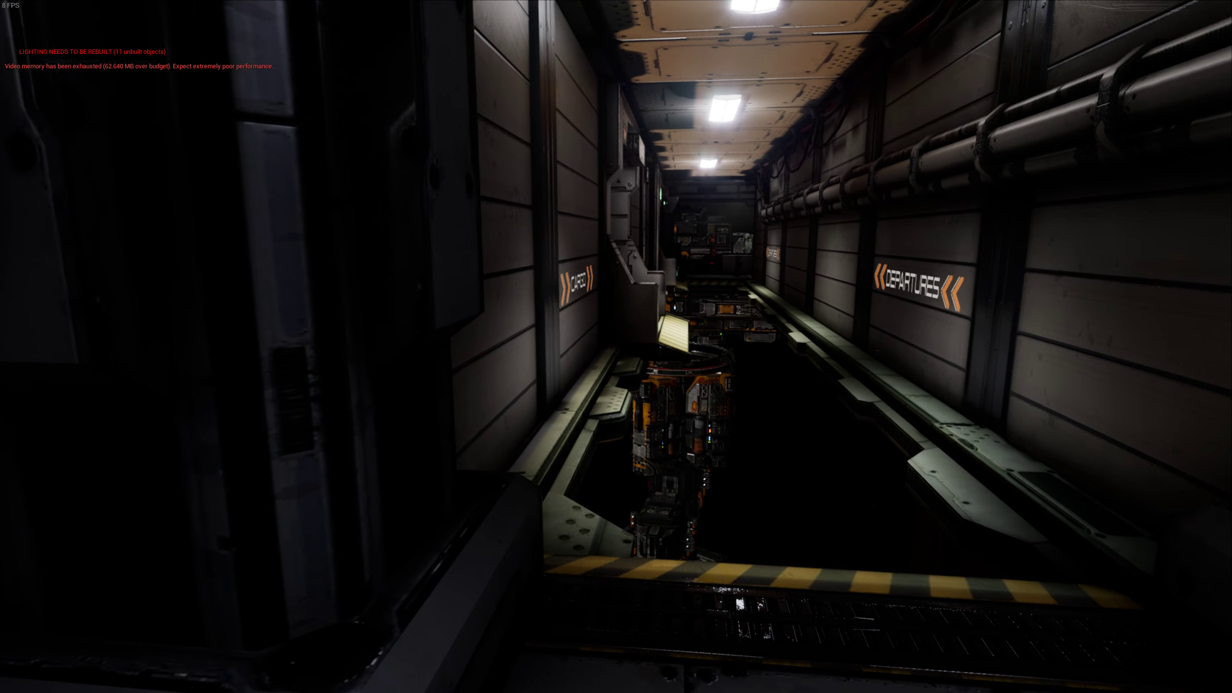
key(w)
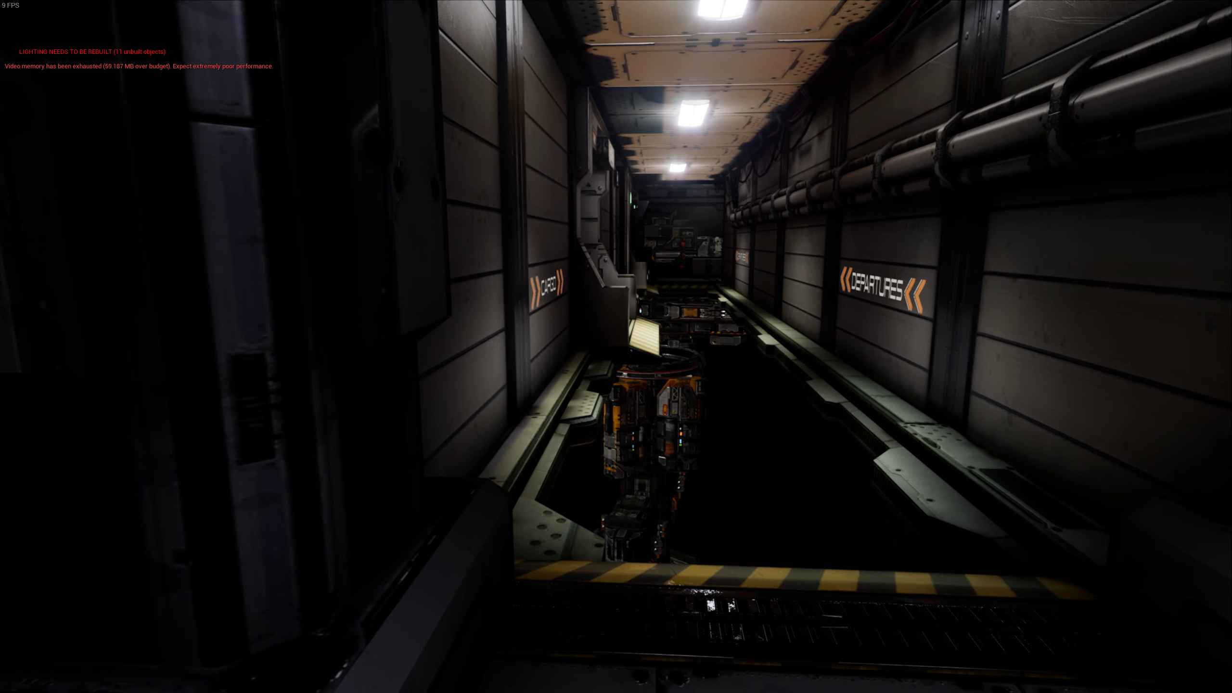
key(w)
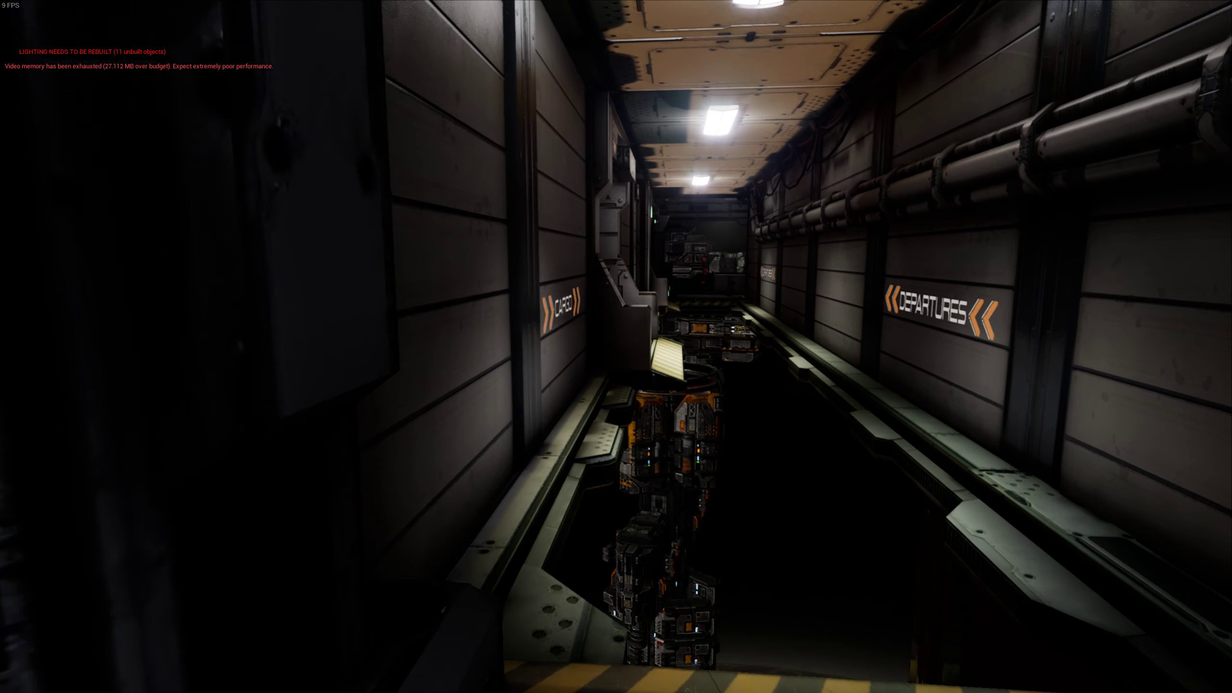
key(w)
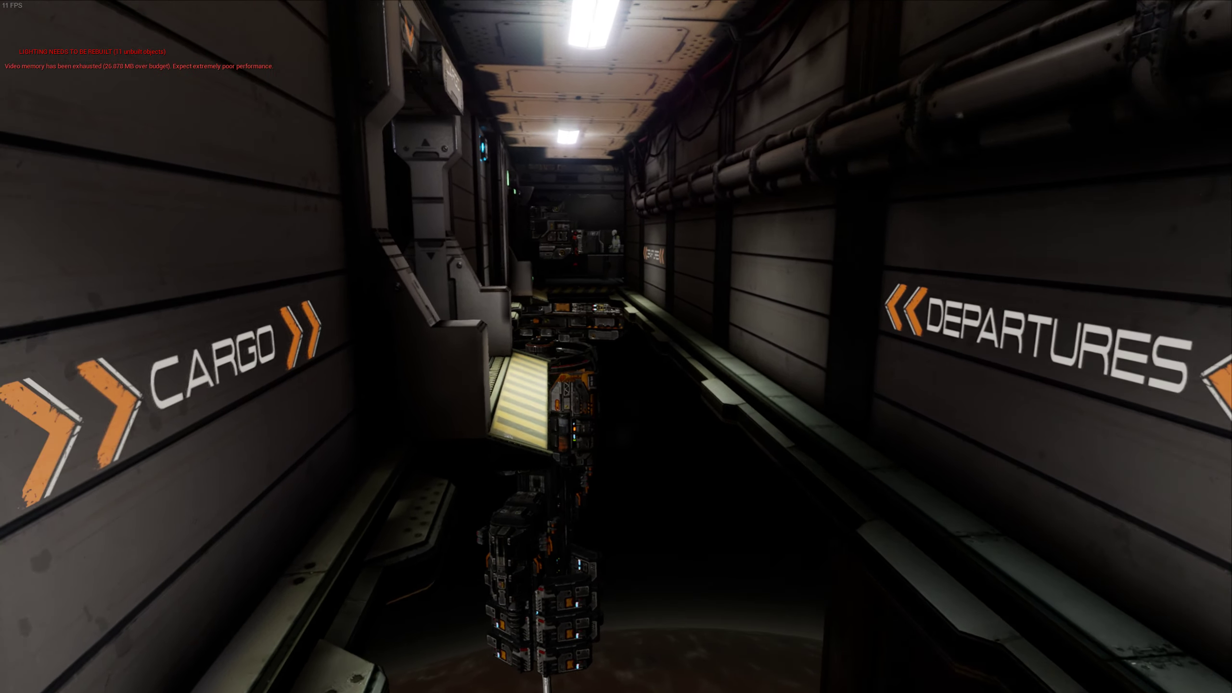
key(w)
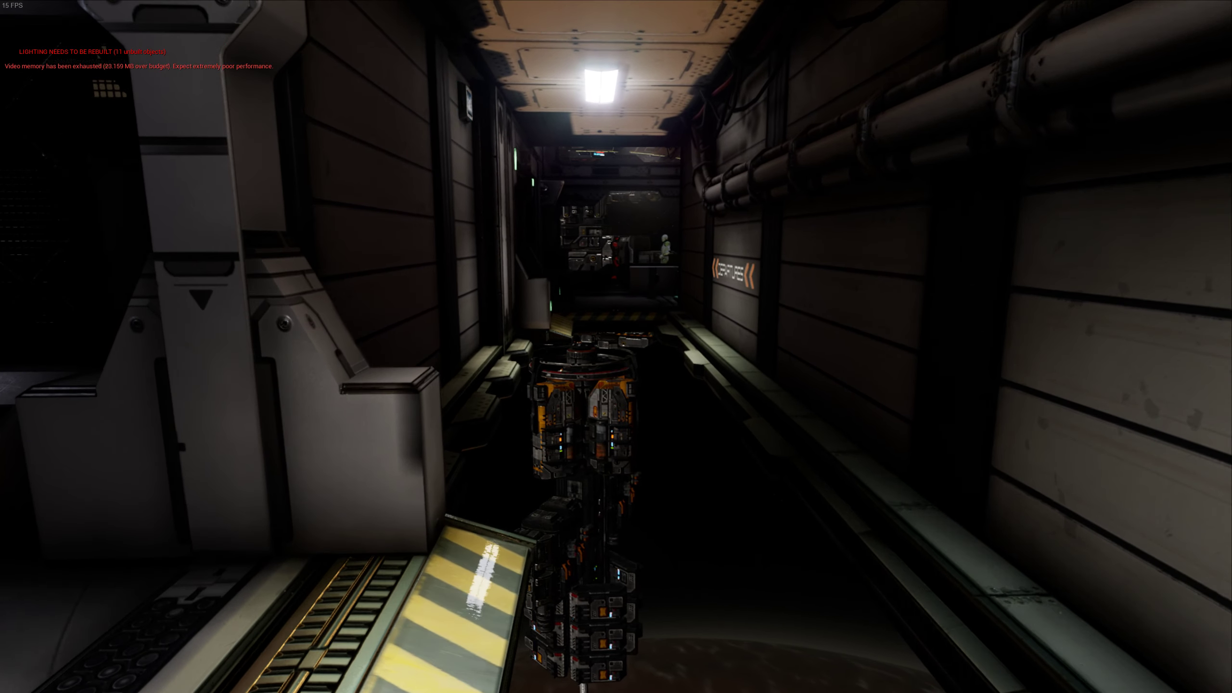
Step: Look into the robot's side room, then walk past the DEPARTURES sign through the dark doorway
drag(867, 347, 289, 347)
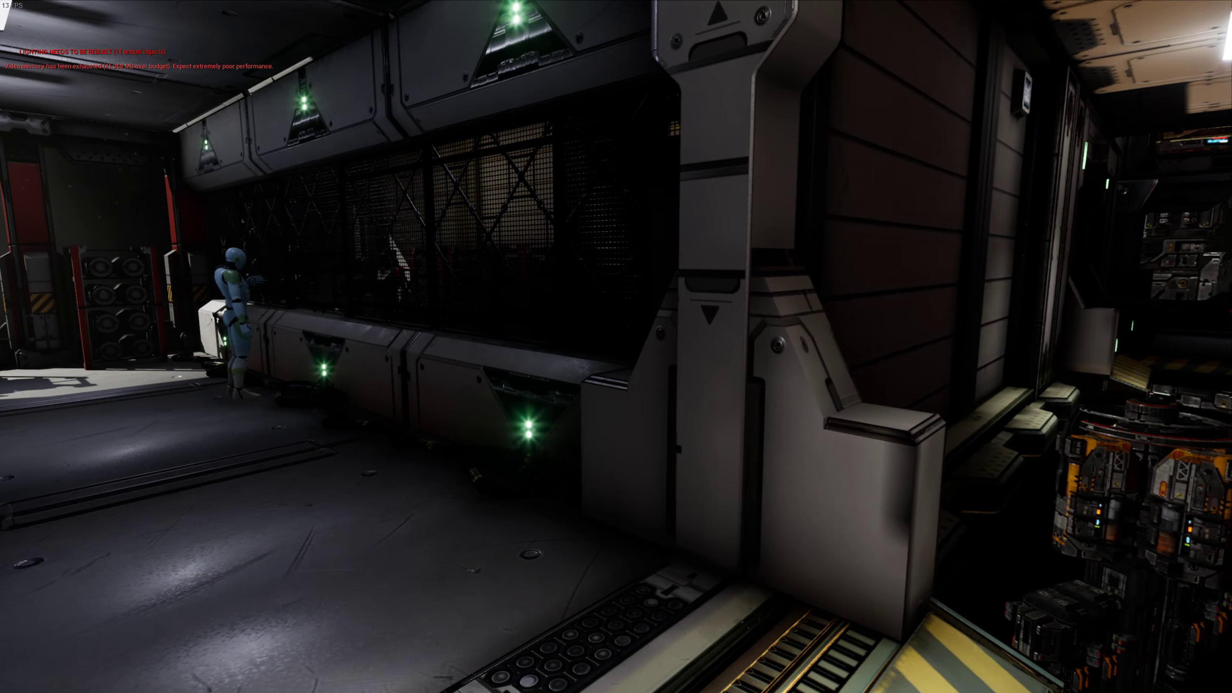
drag(385, 347, 867, 347)
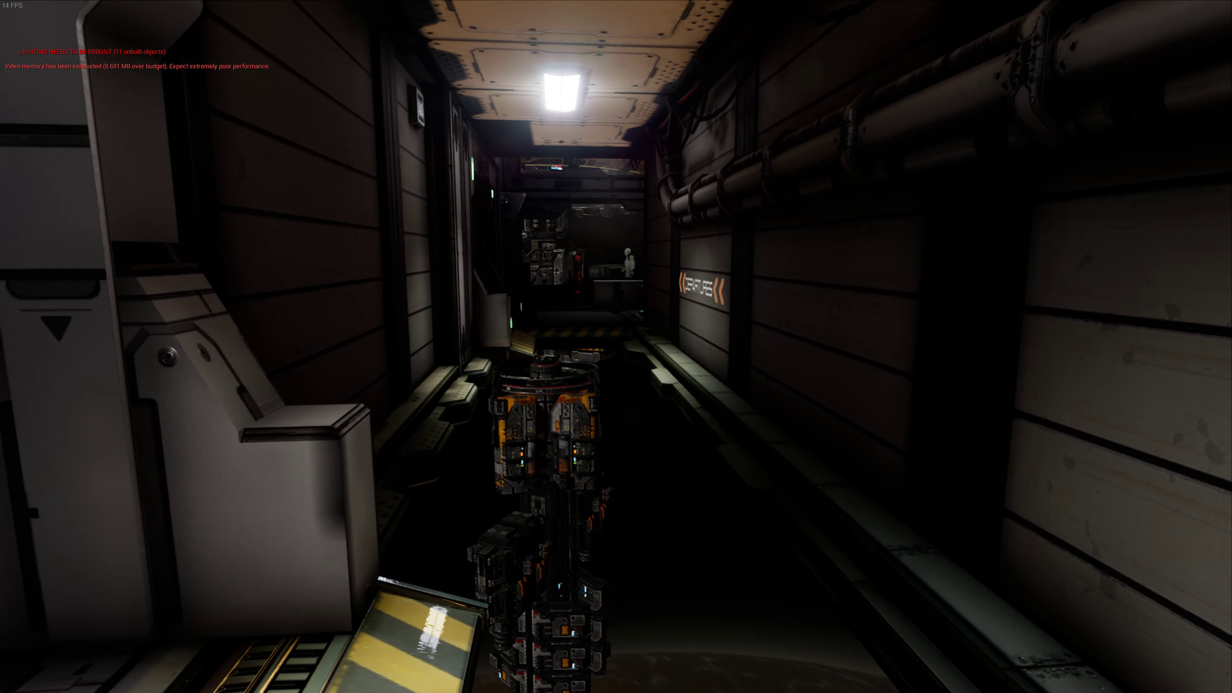
key(w)
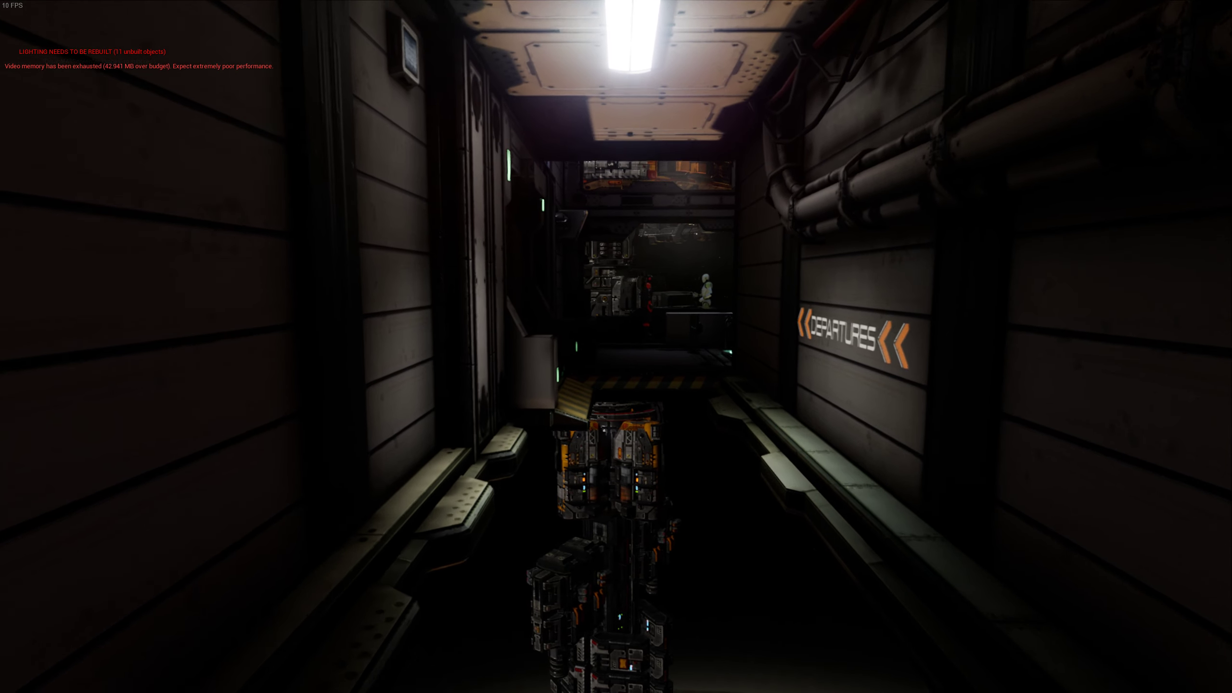
key(w)
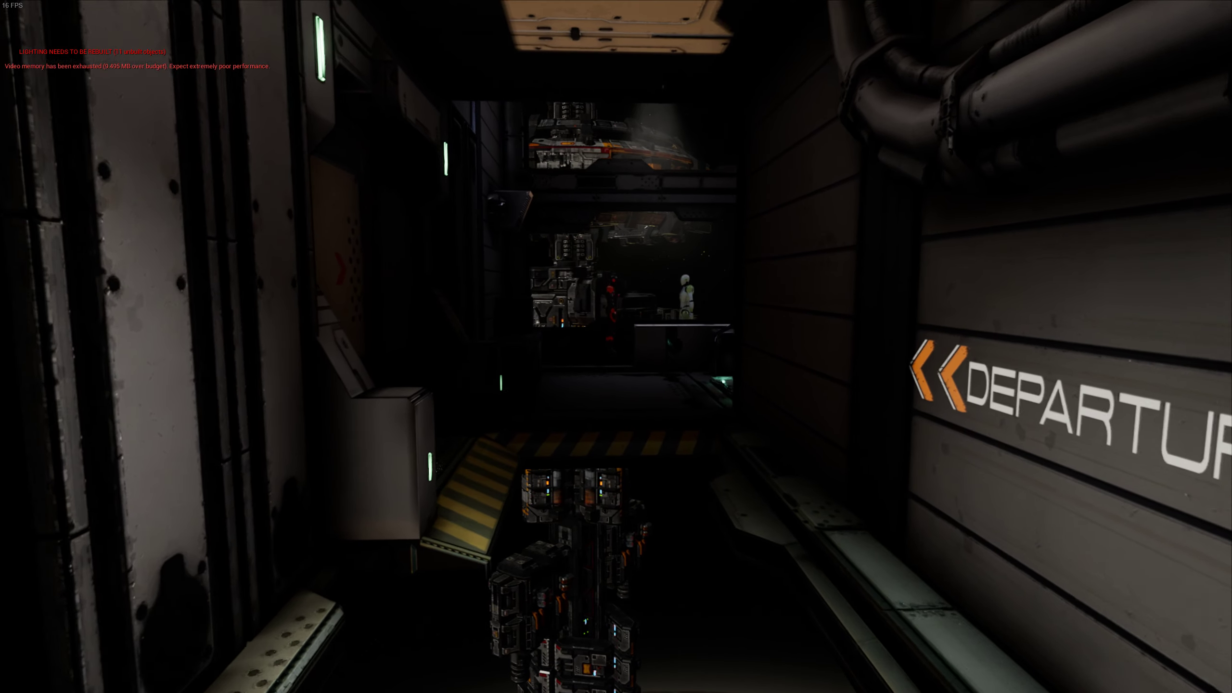
key(w)
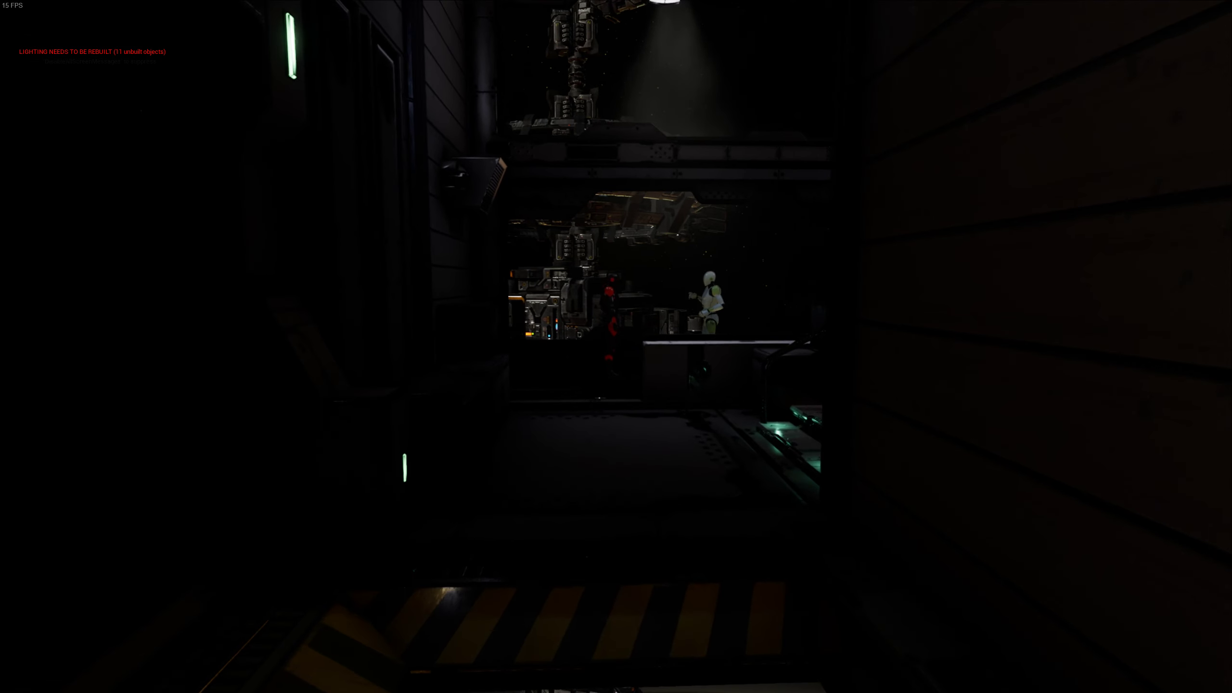
key(w)
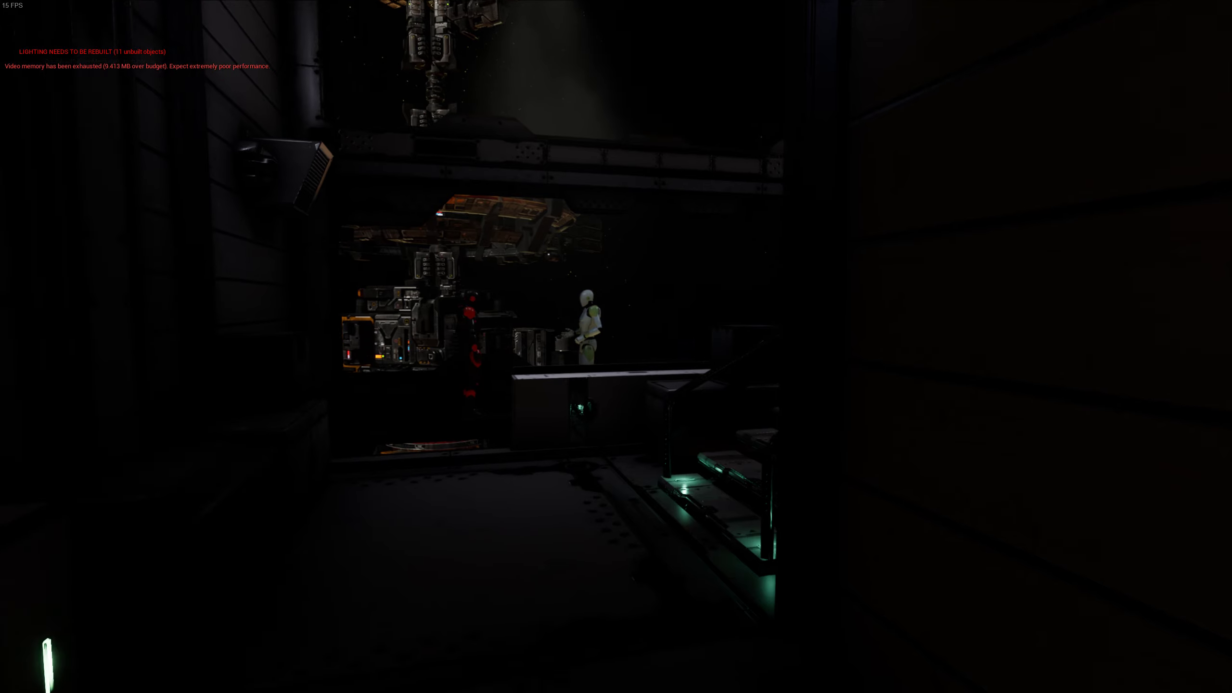
Step: Line up with the lit stairs, climb them, and pass through the DEPARTURES double door
key(w)
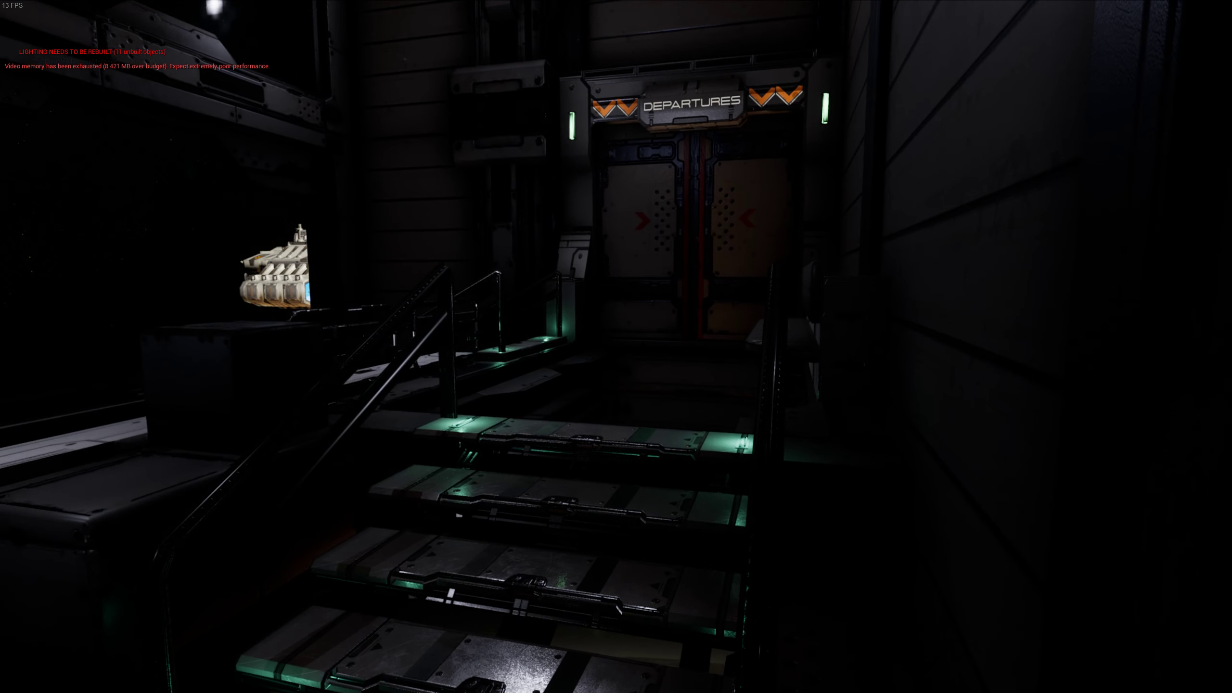
key(a)
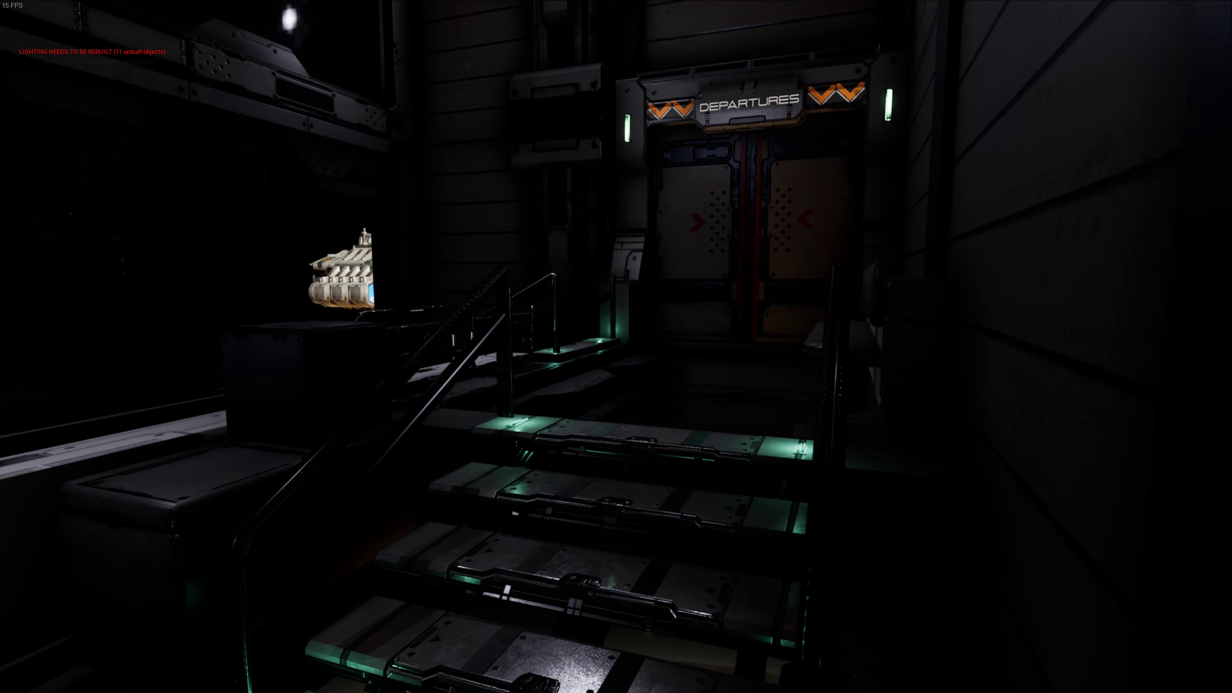
key(d)
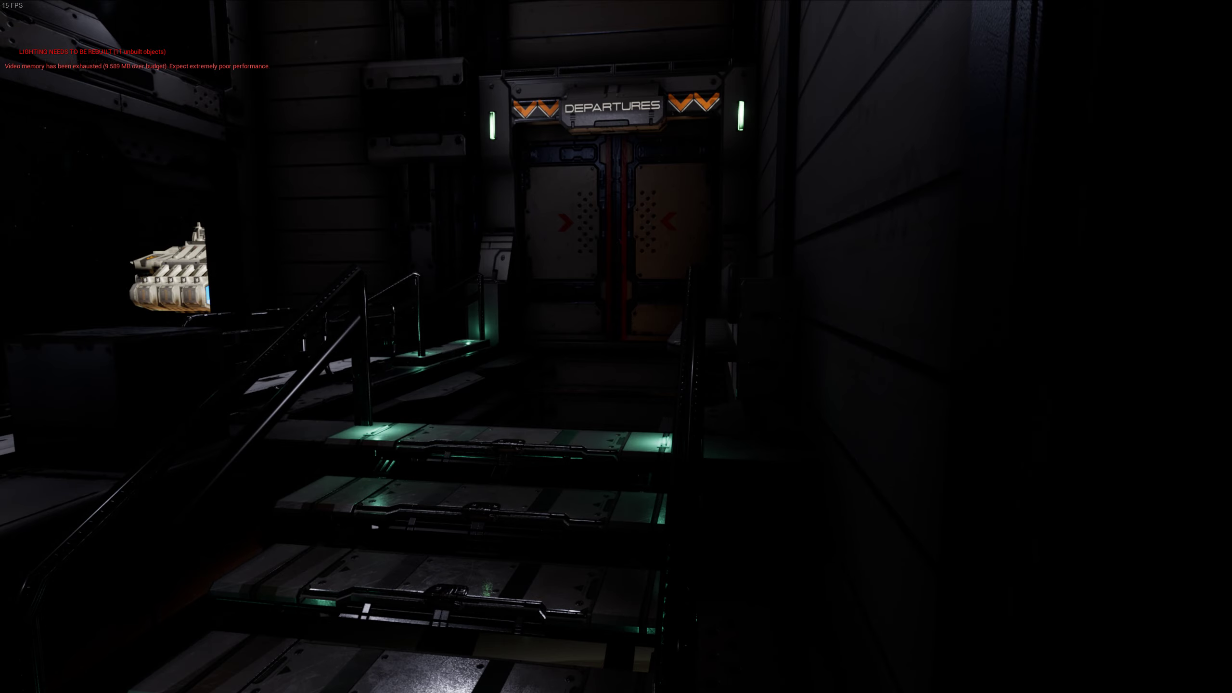
key(w)
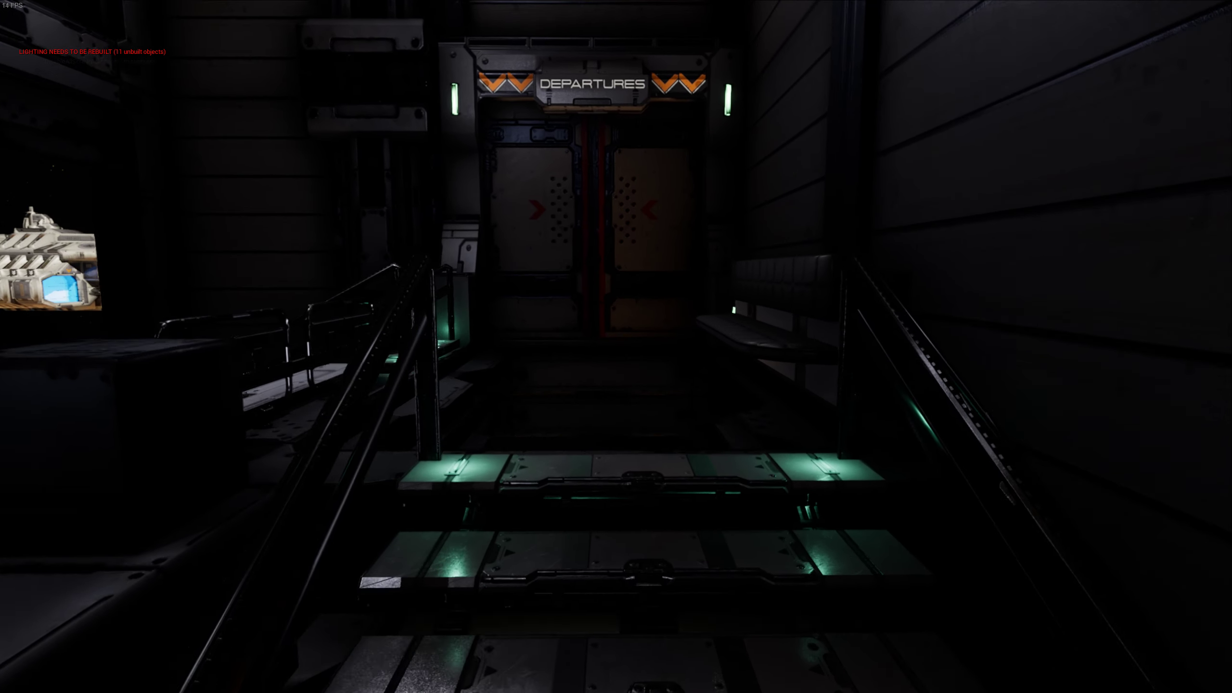
key(w)
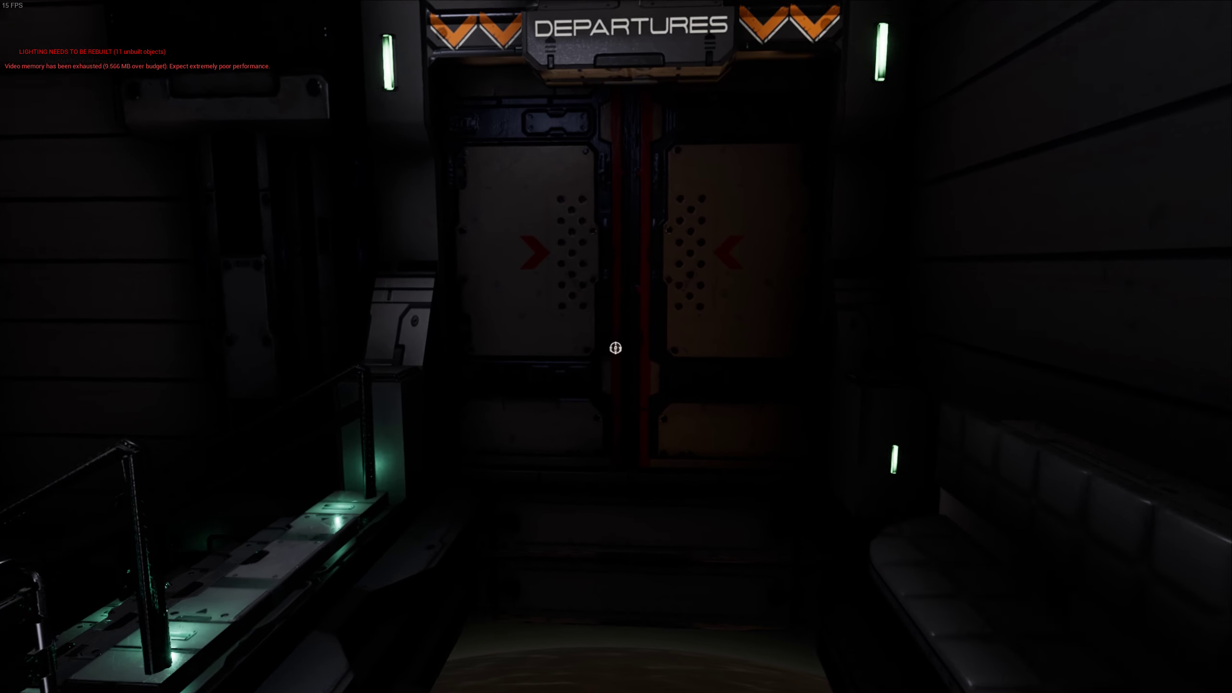
key(w)
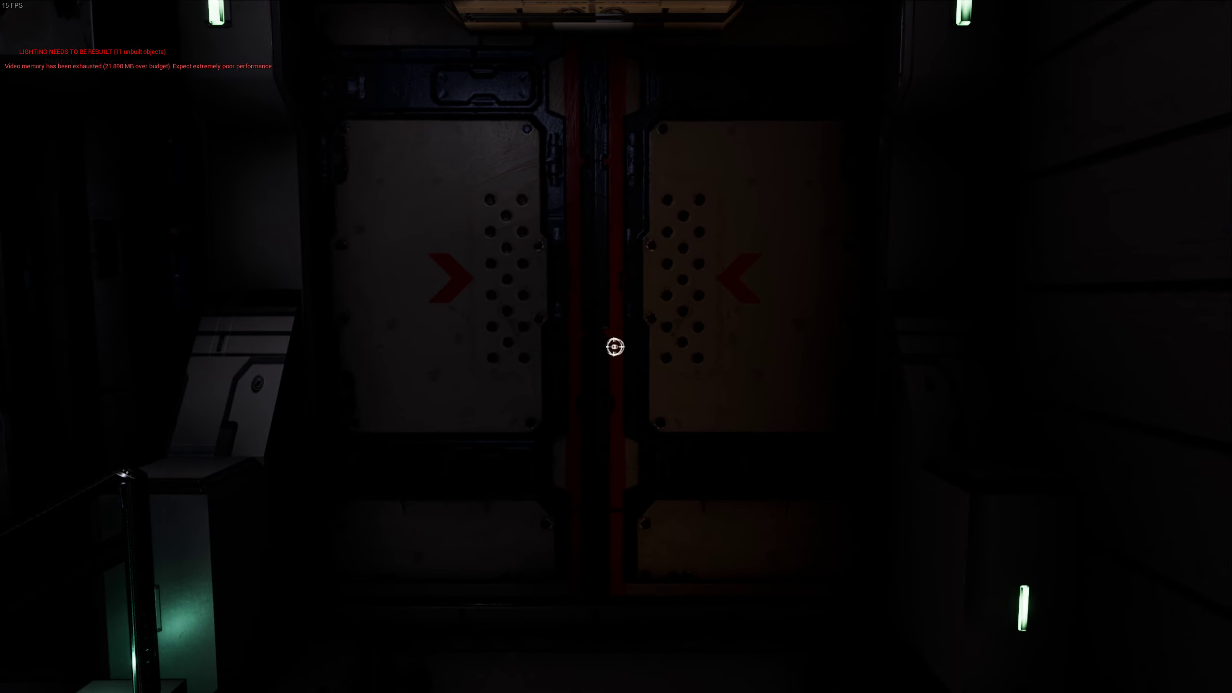
key(w)
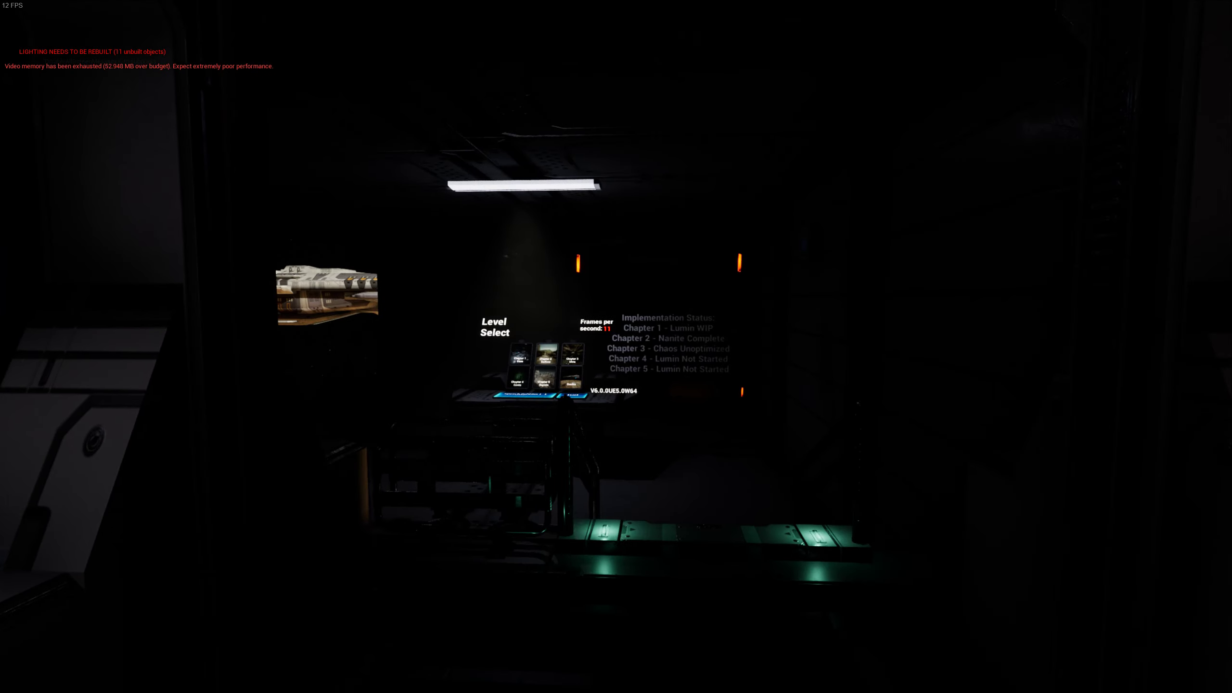
Step: Walk up to the Level Select terminal's level buttons
key(w)
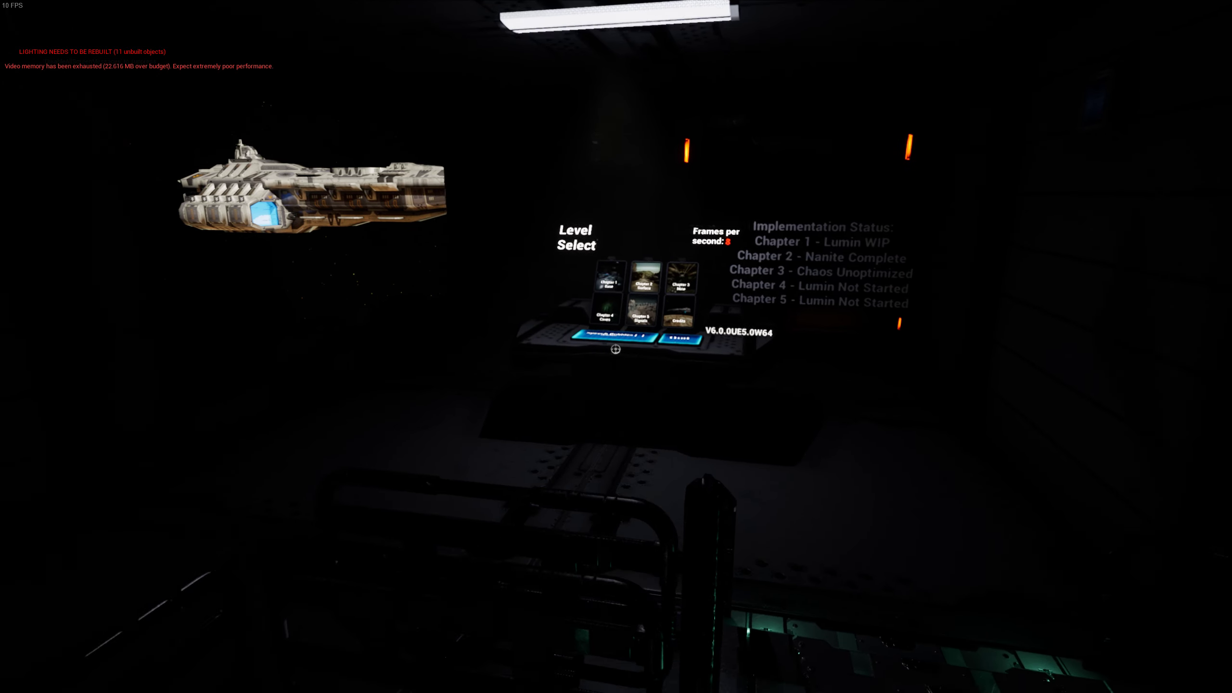
key(w)
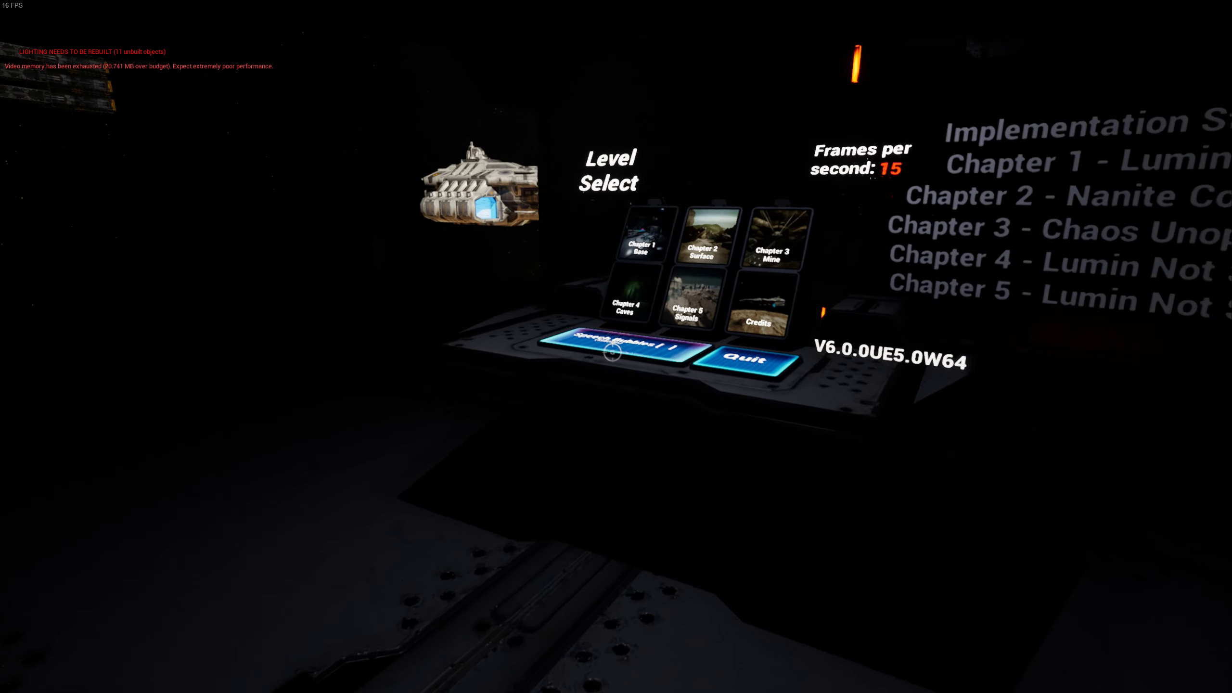
key(w)
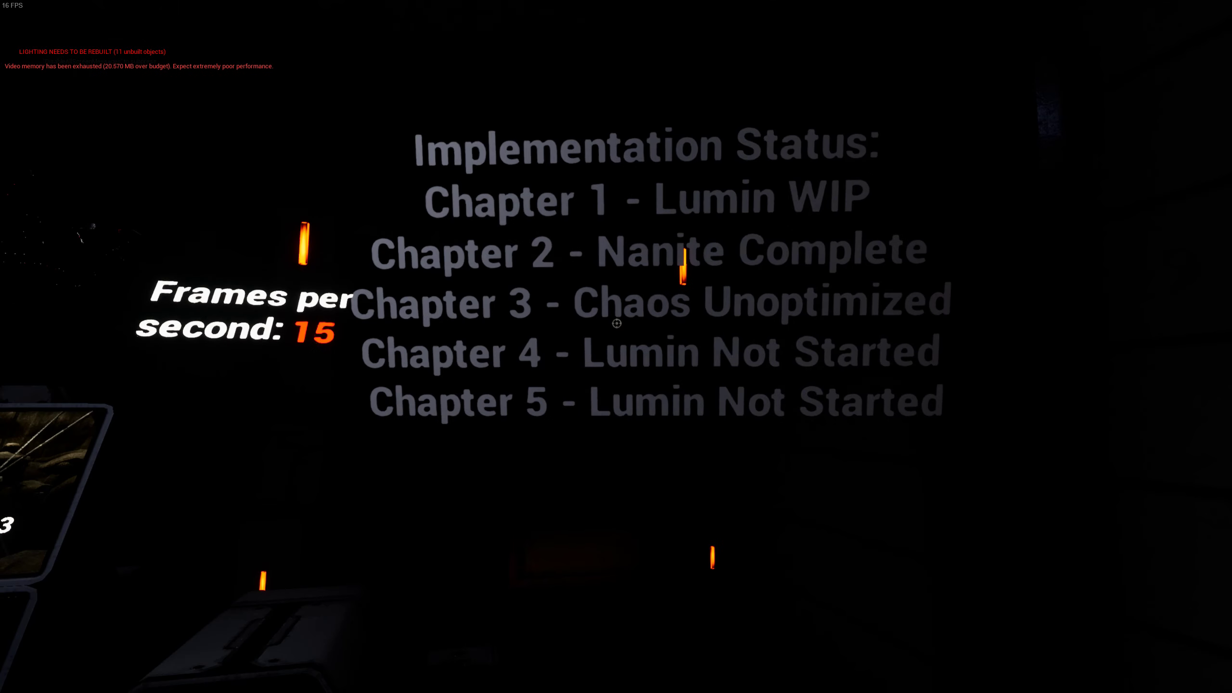
Step: Look across the terminal and frame the chapters' Implementation Status text
key(a)
key(d)
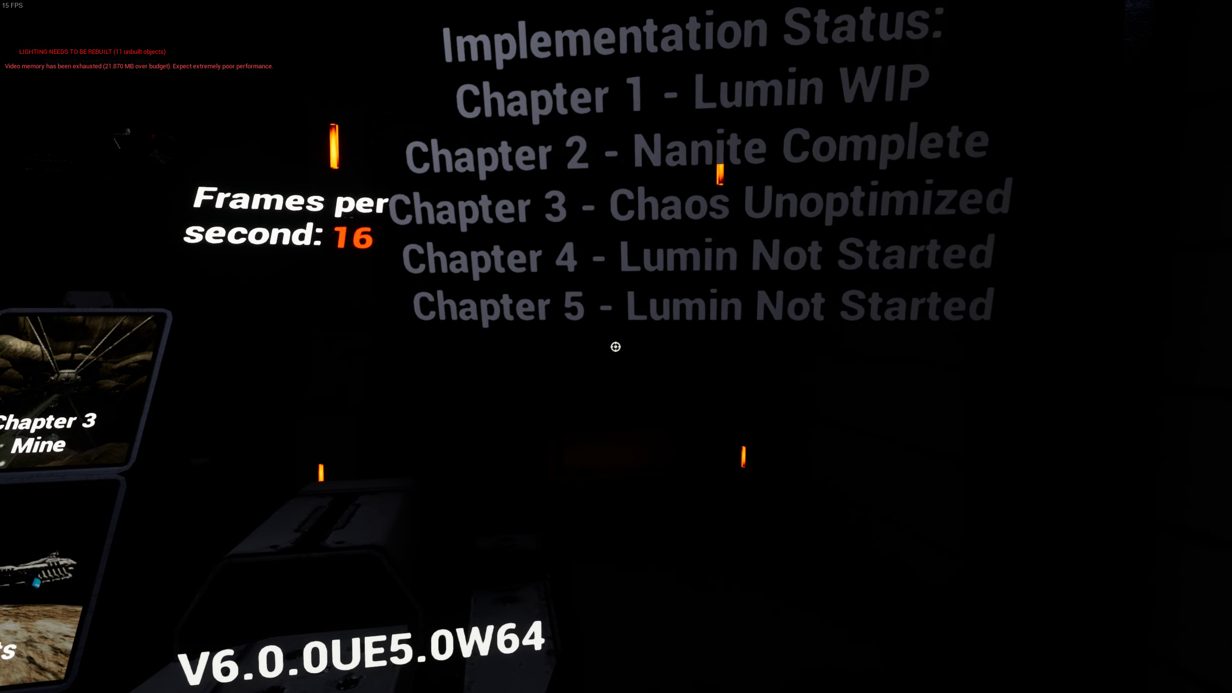
key(d)
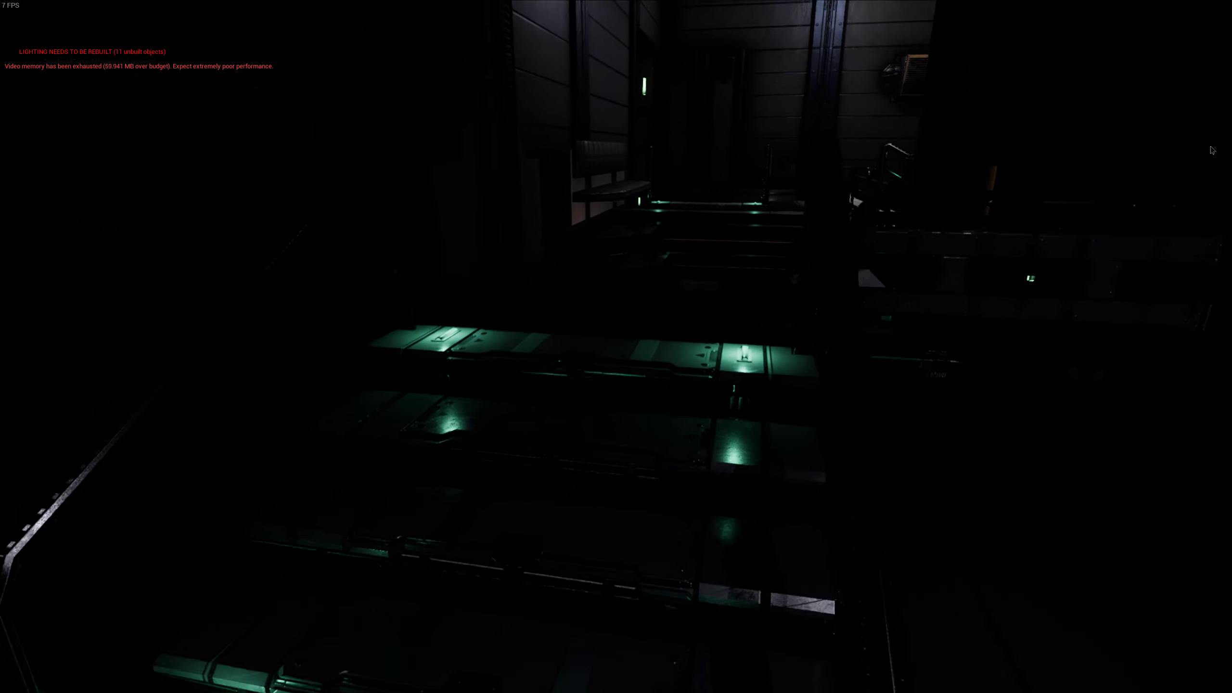
Step: Leave the stair platform through the doorway, passing the DEPARTURES sign to reach the CARGO doorway
key(w)
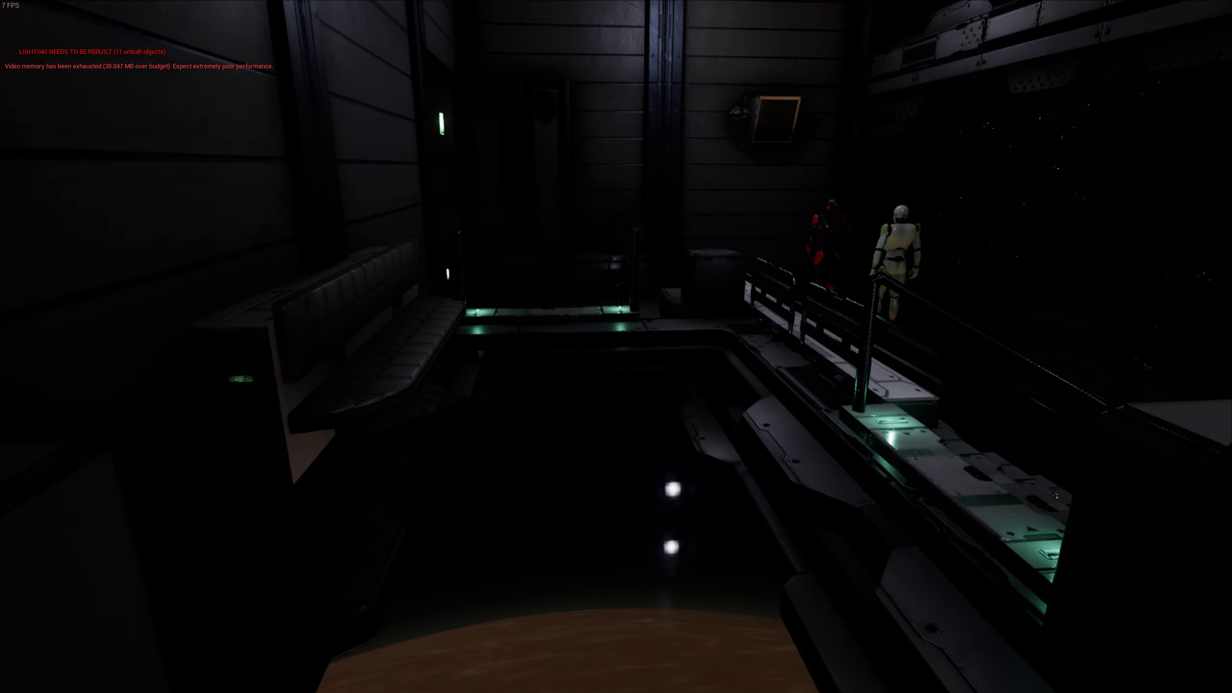
key(w)
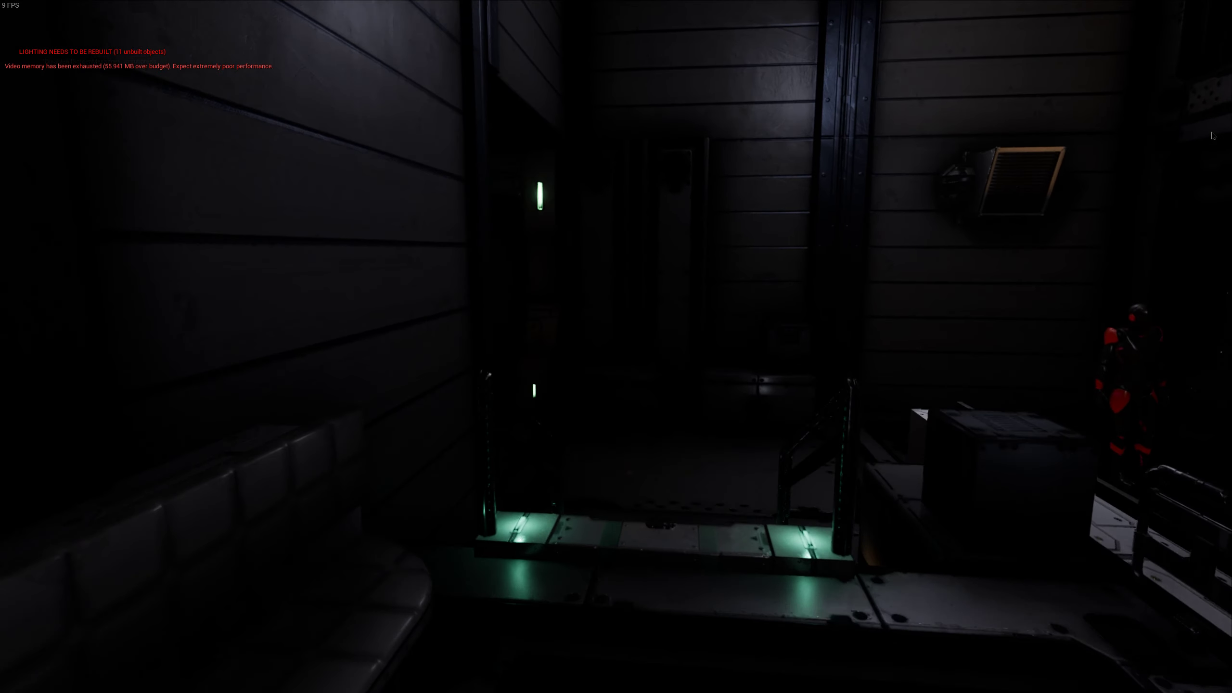
key(w)
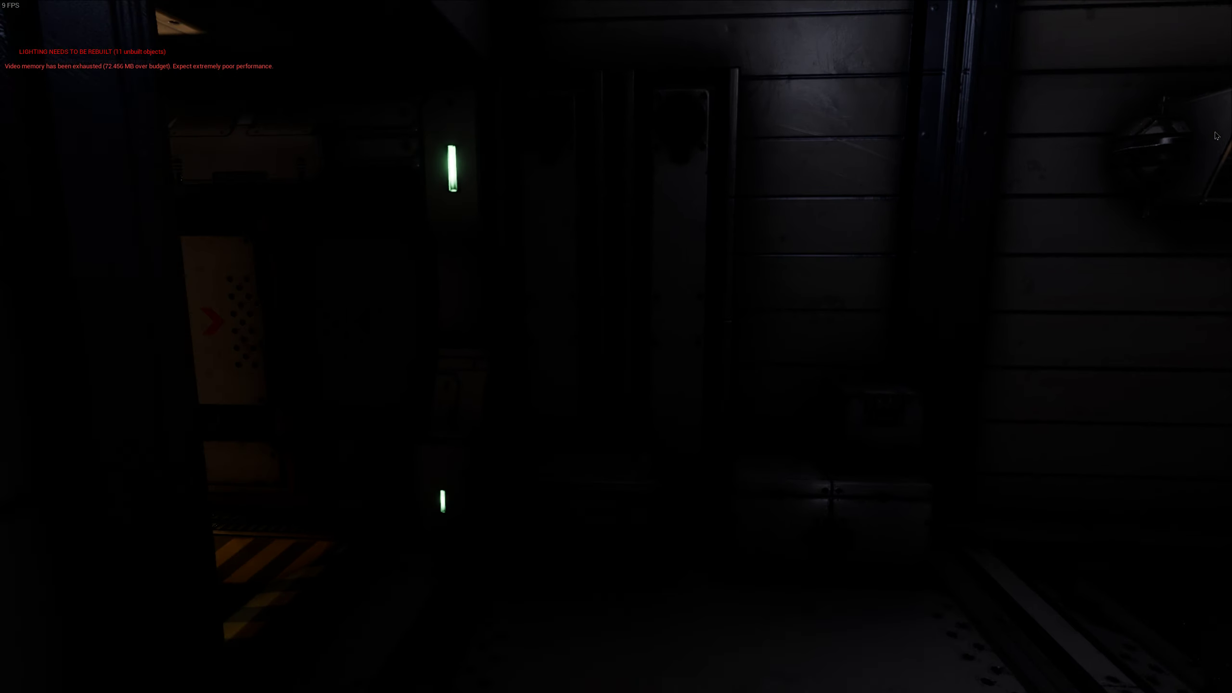
key(w)
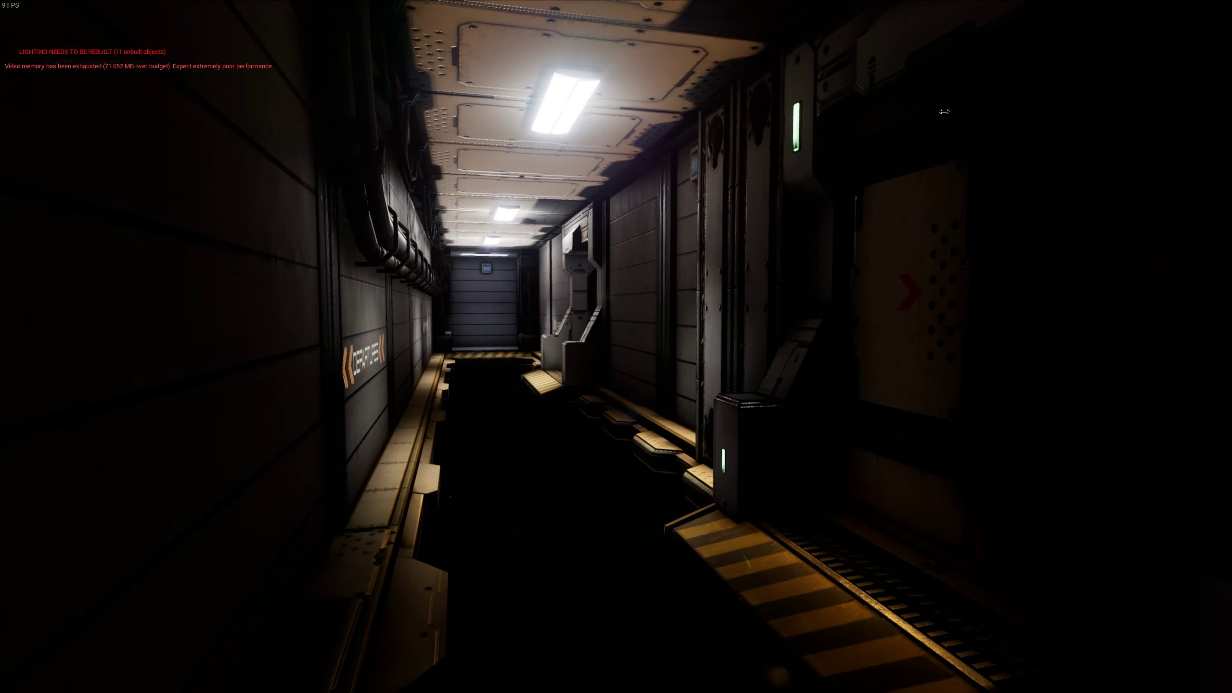
key(w)
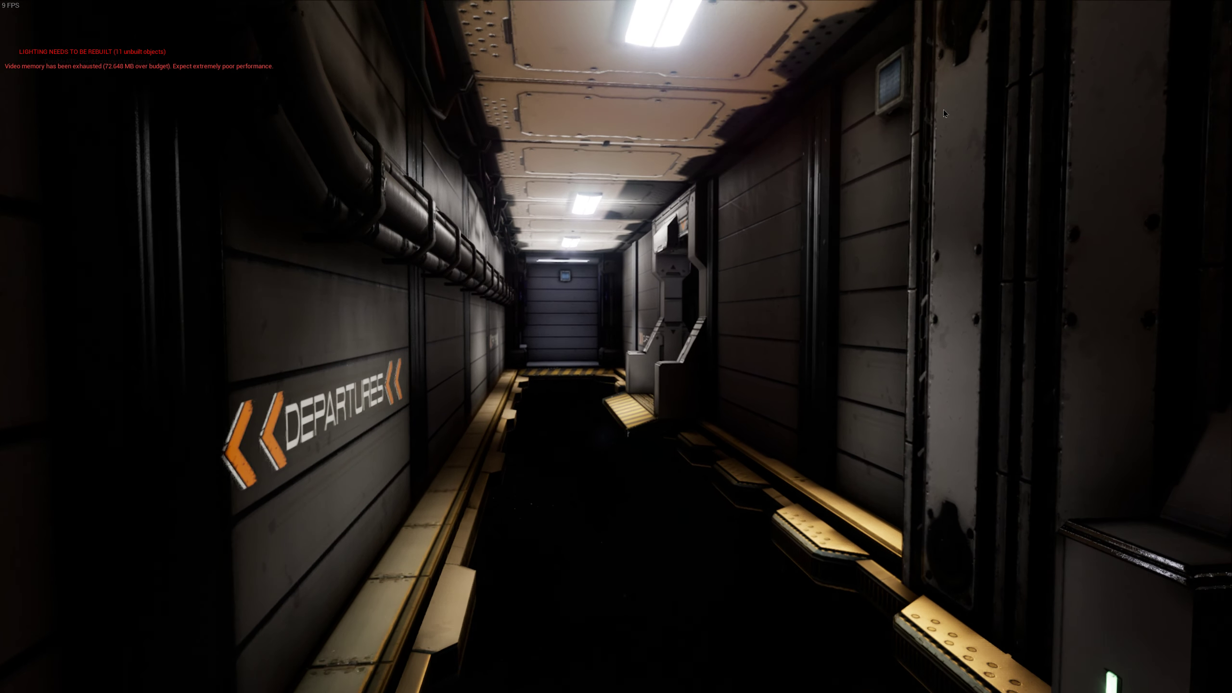
key(w)
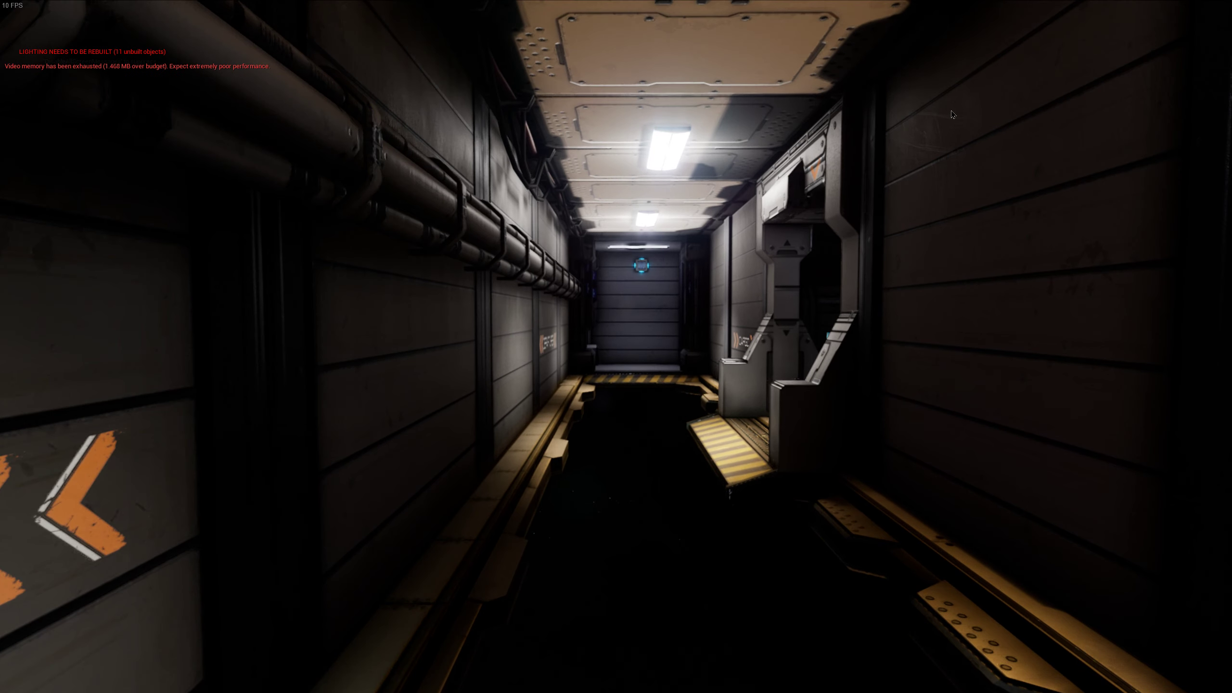
key(w)
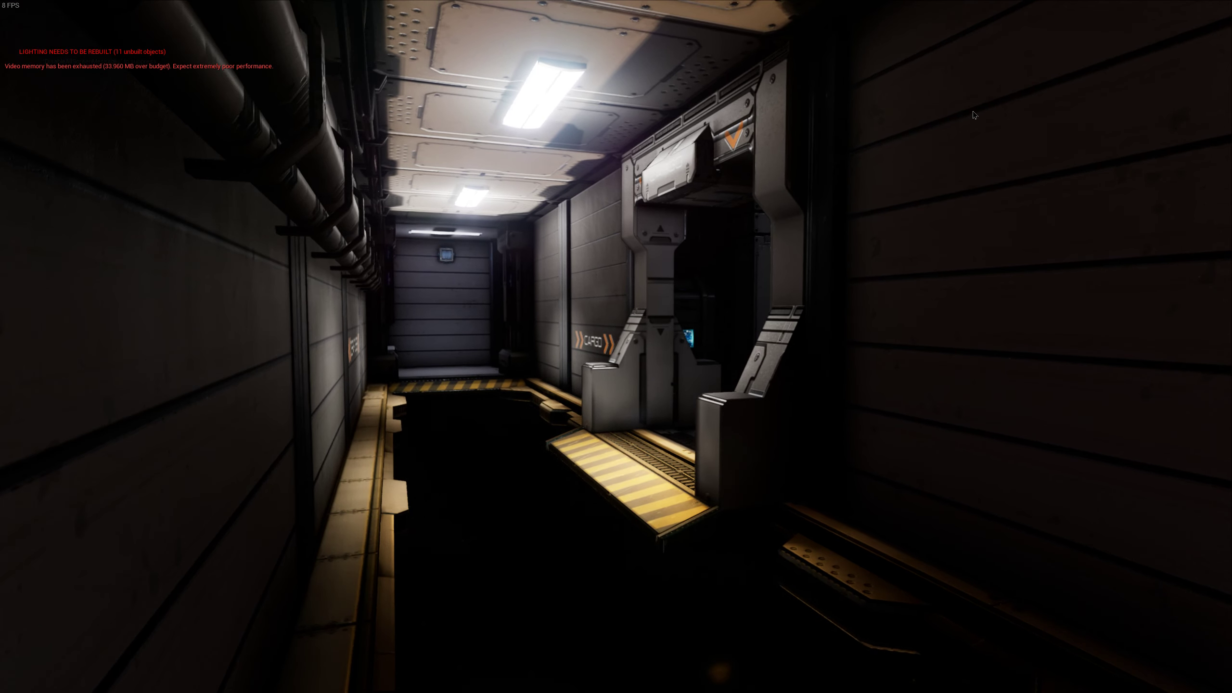
key(w)
Step: Pass through the CARGO doorway and inch down the corridor toward the orange-and-grey machinery column
key(w)
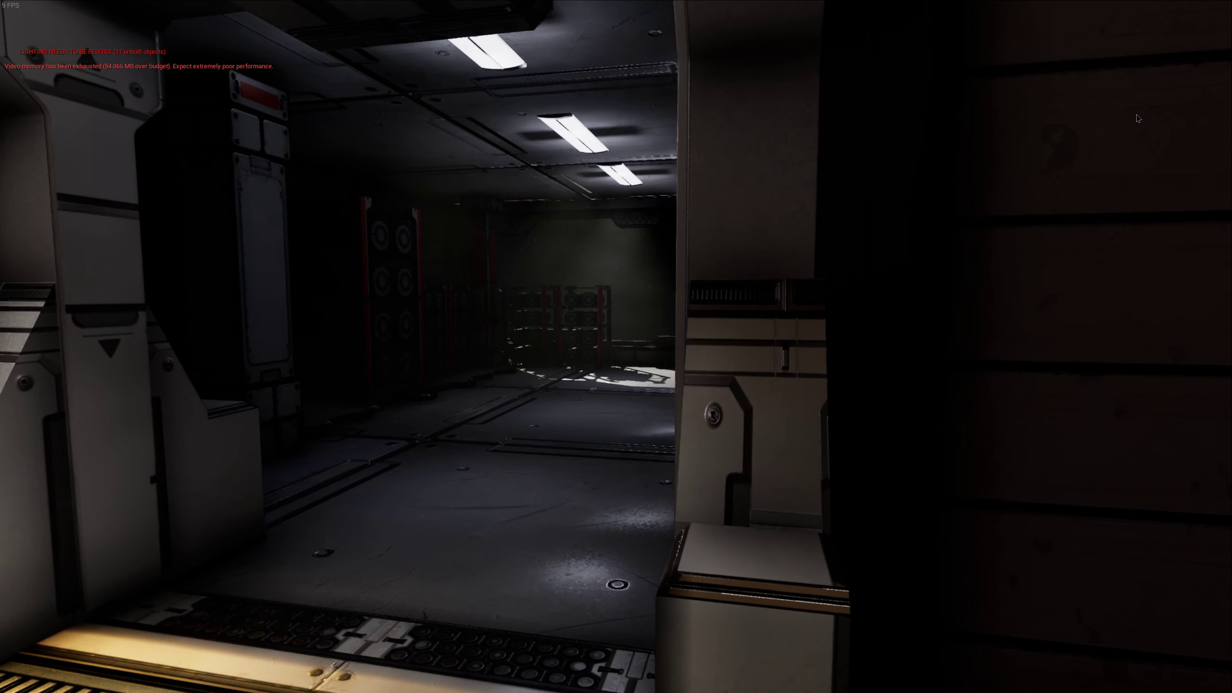
key(w)
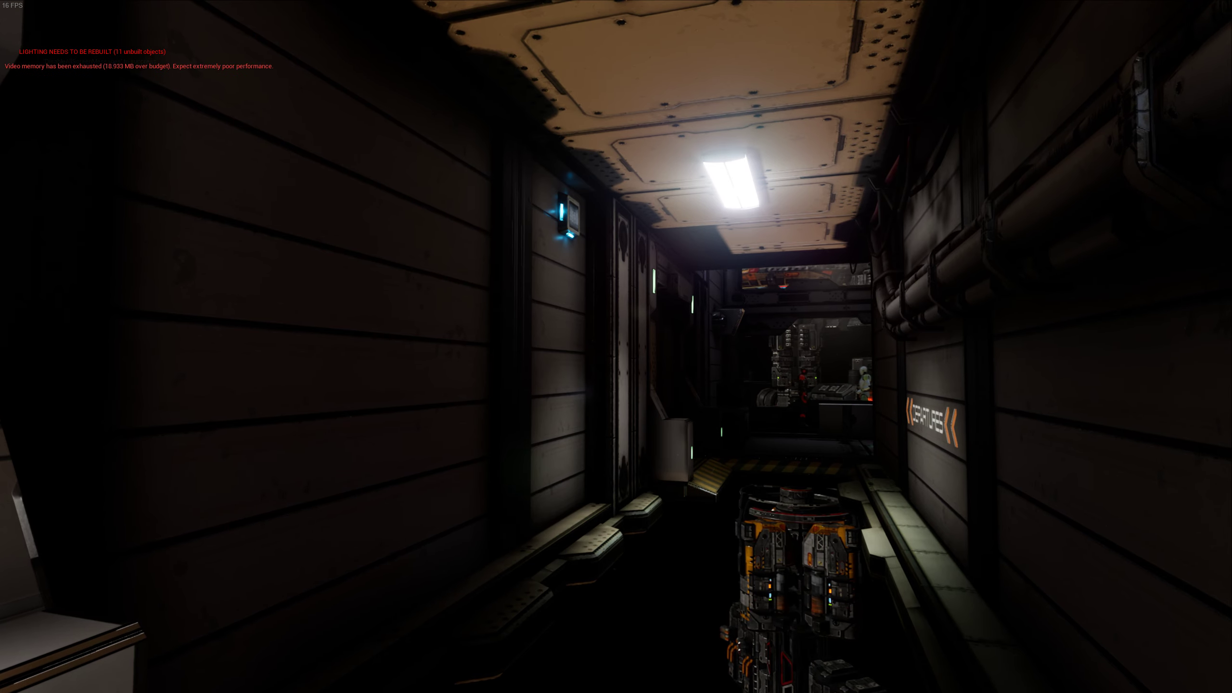
key(w)
key(w)
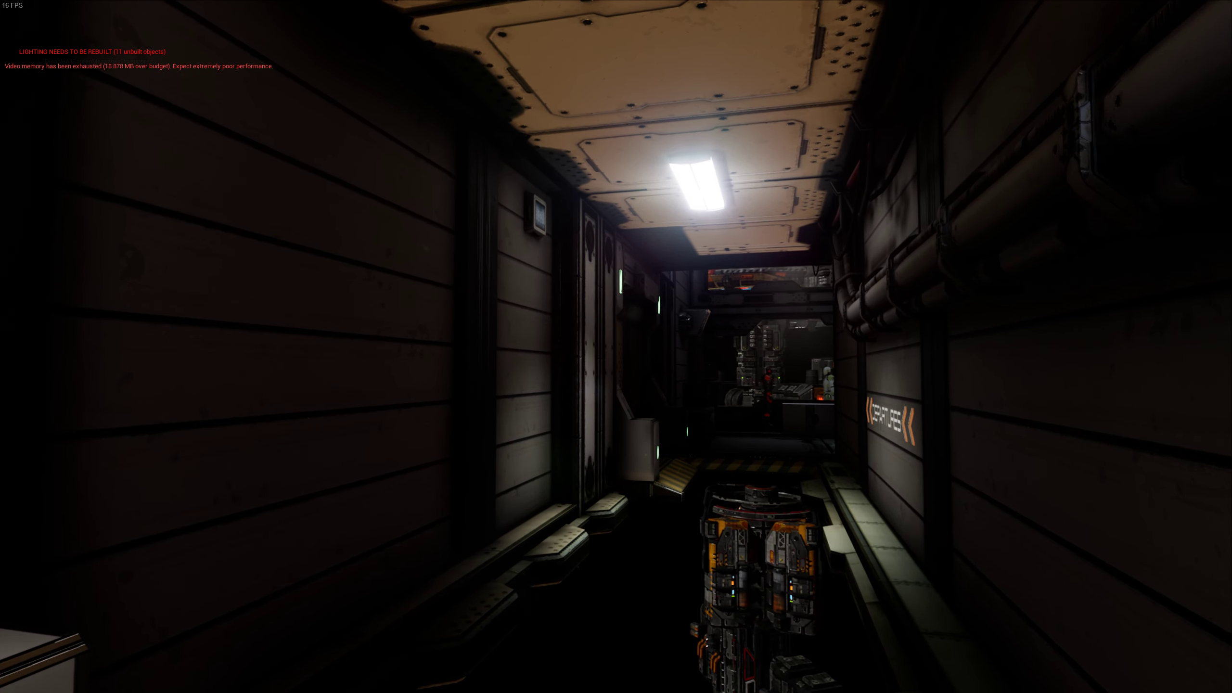
key(w)
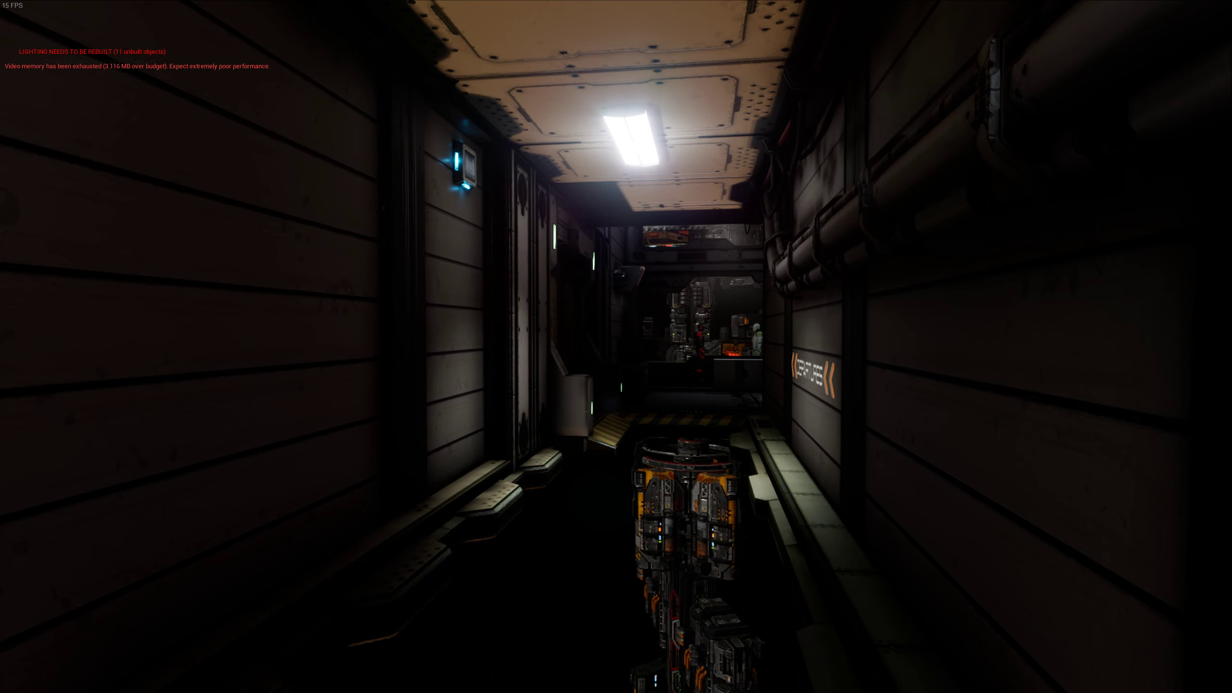
key(w)
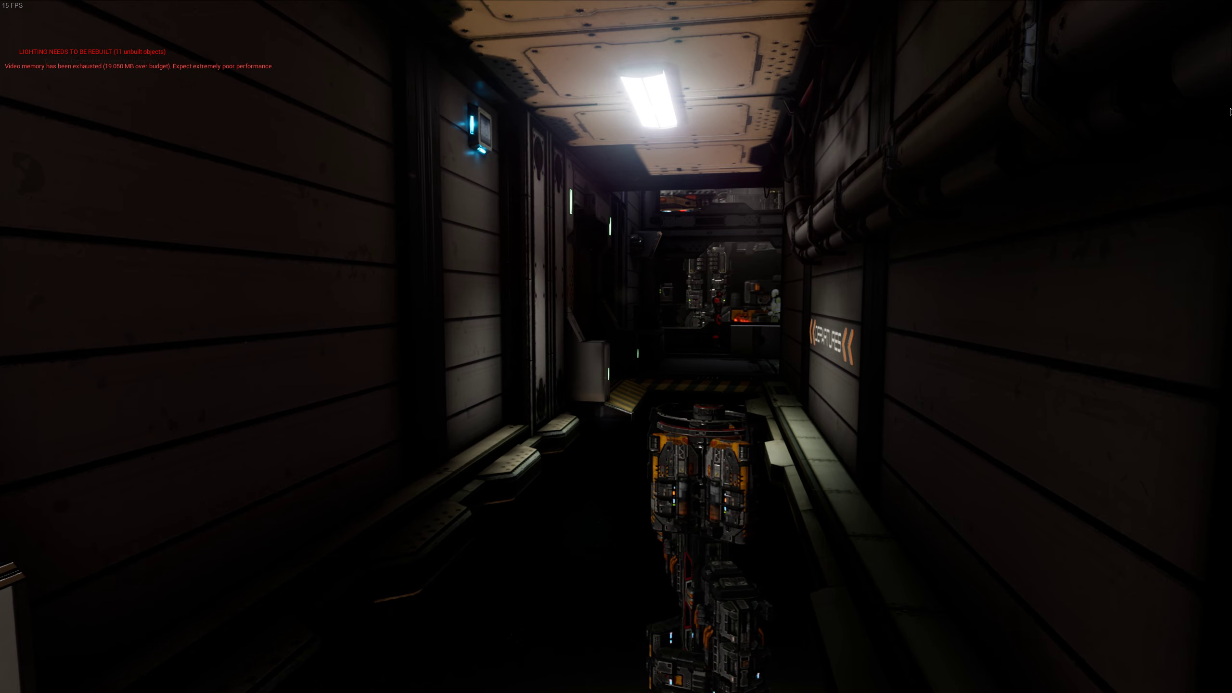